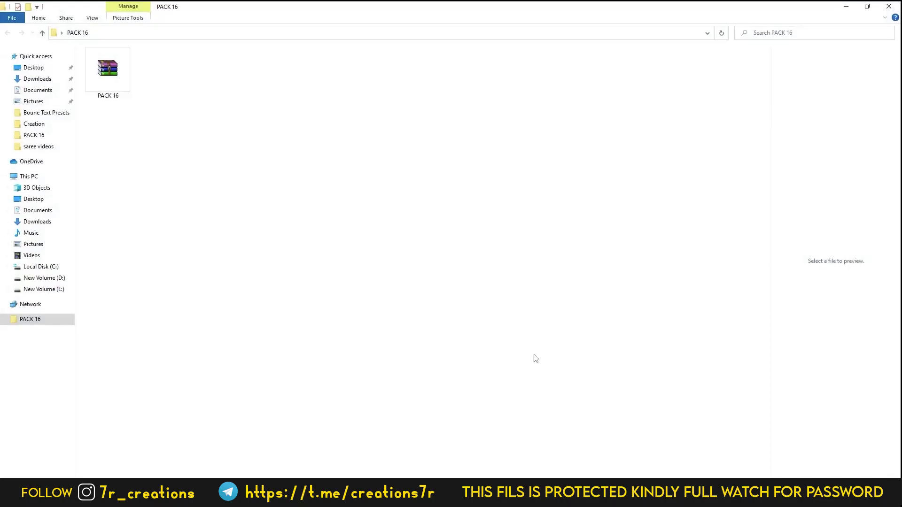
# Extract PACK 16.rar into a new PACK 16 folder, confirming the archive password
pyautogui.rightClick(113, 89)
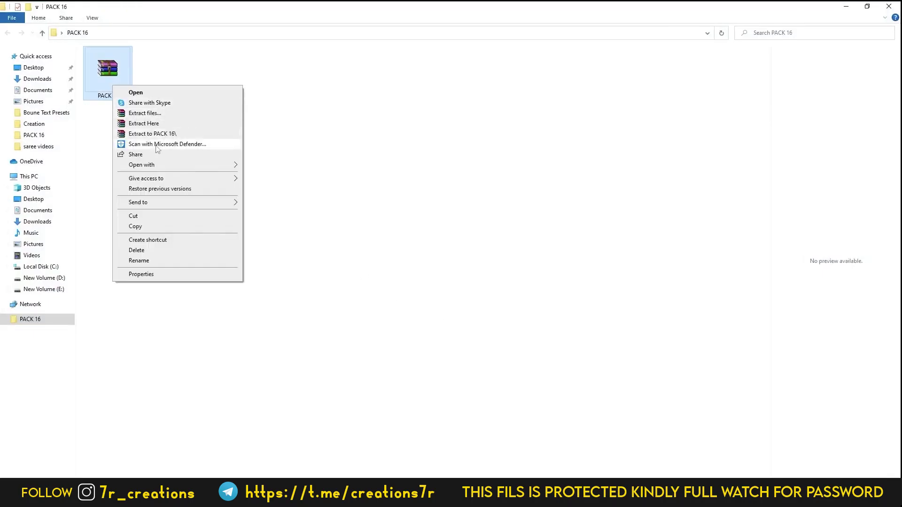
pyautogui.click(160, 133)
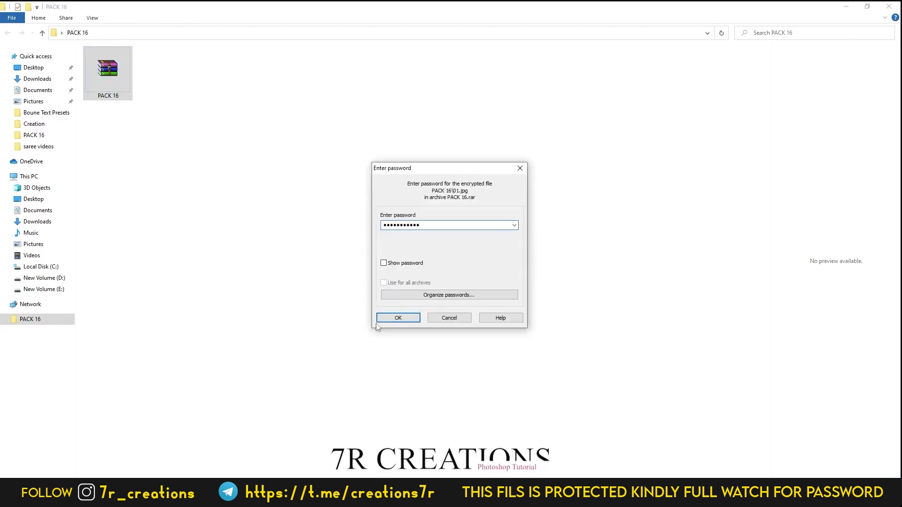
pyautogui.click(388, 319)
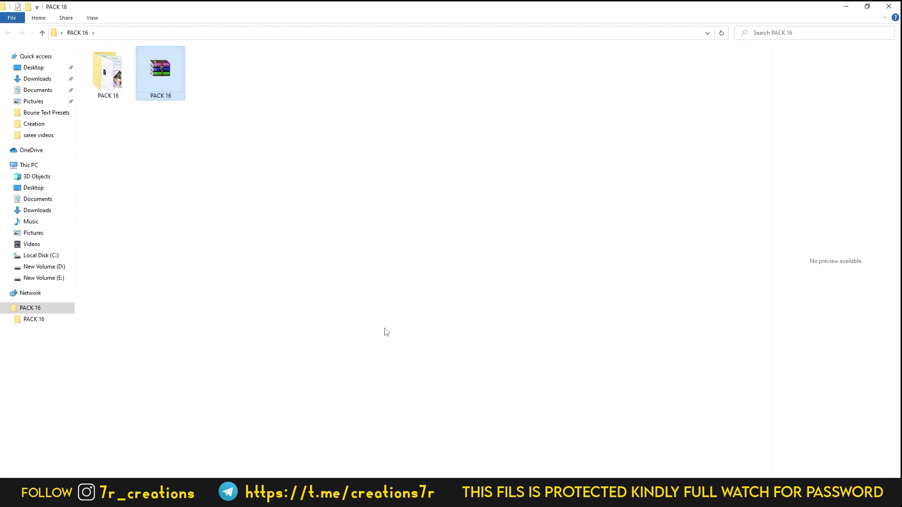
# Open the extracted PACK 16 folder and view the 01.jpg preview in Photos
pyautogui.doubleClick(118, 89)
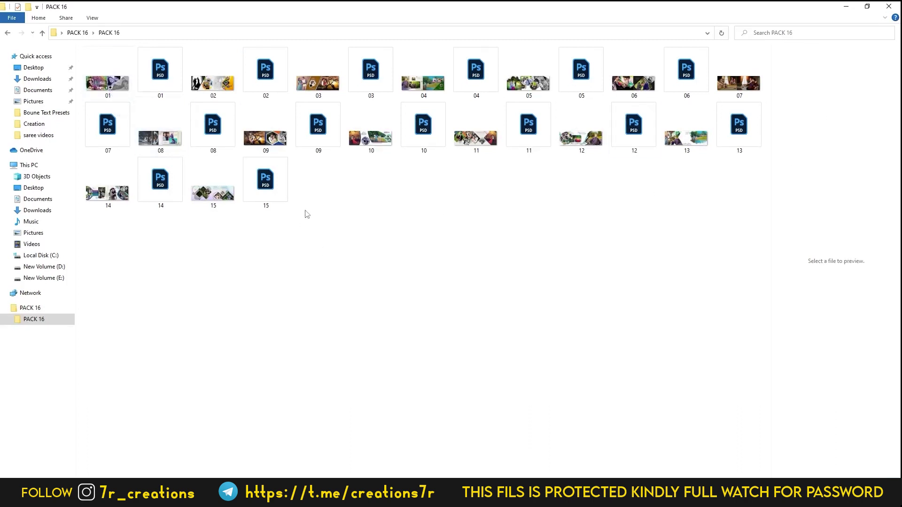
pyautogui.click(117, 86)
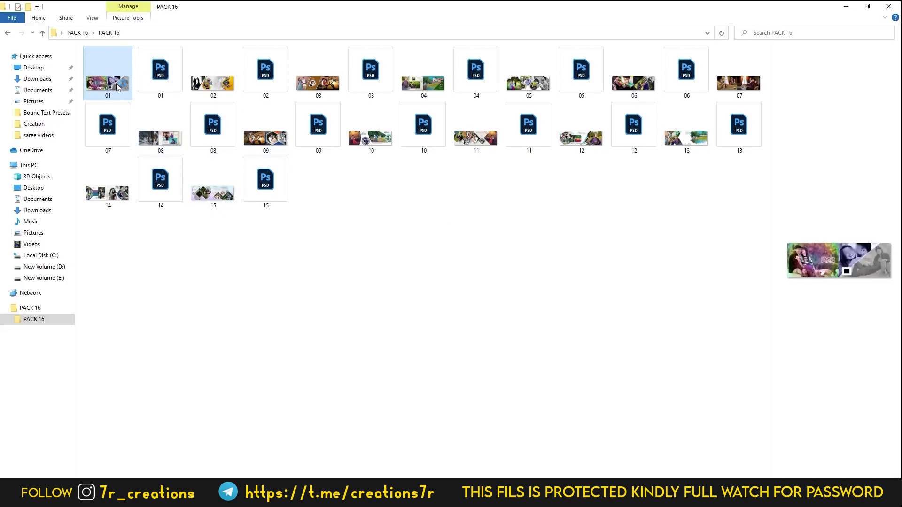
pyautogui.click(862, 43)
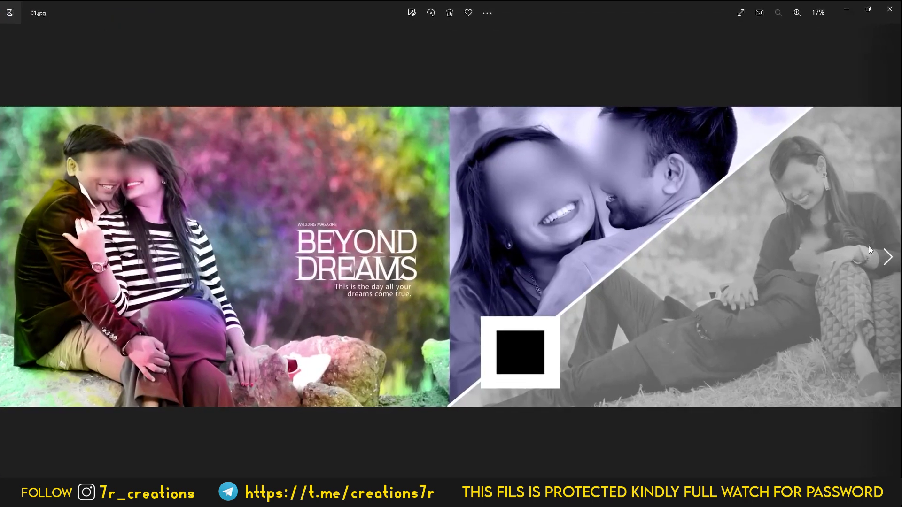
# Page through the template previews 02 to 15.jpg, then close the Photos viewer
pyautogui.click(888, 257)
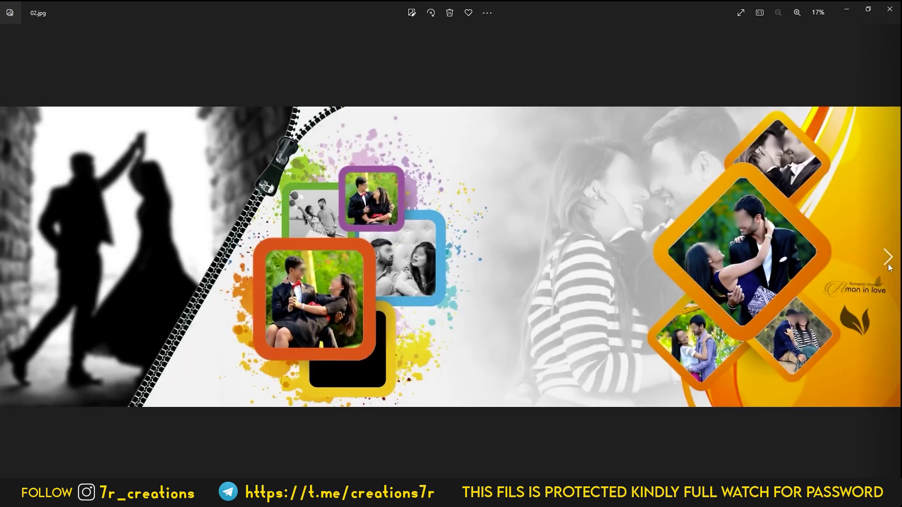
pyautogui.click(888, 259)
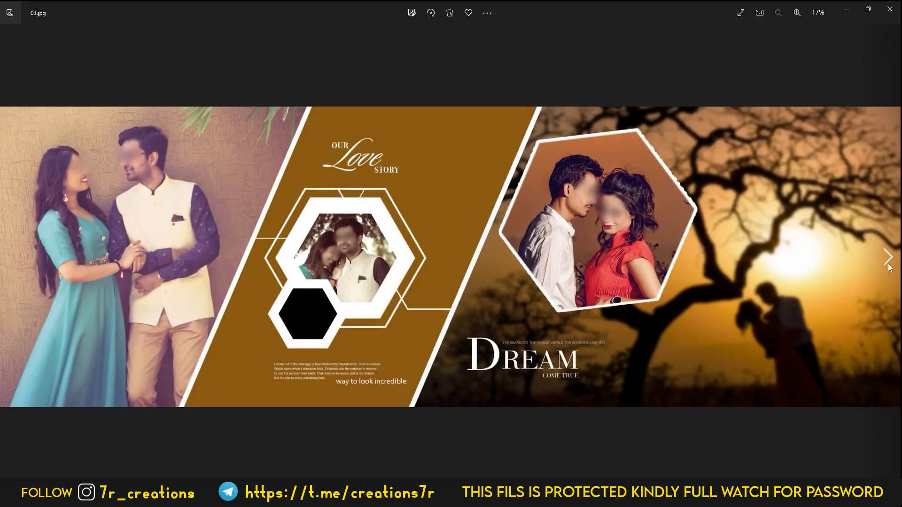
pyautogui.click(888, 259)
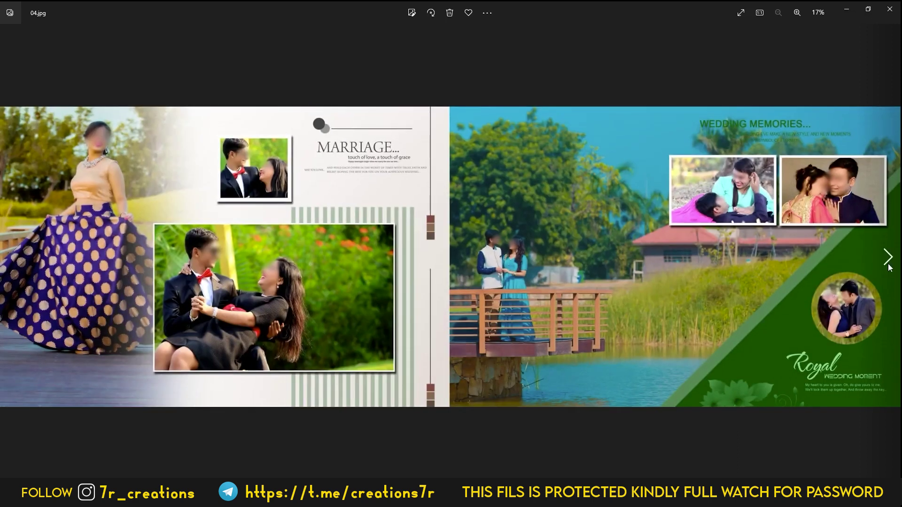
pyautogui.click(888, 266)
pyautogui.click(888, 267)
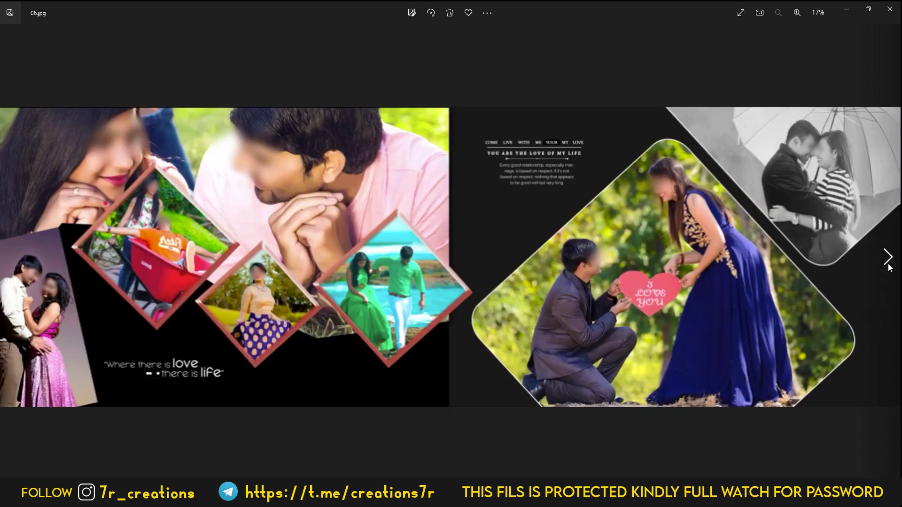
pyautogui.click(888, 267)
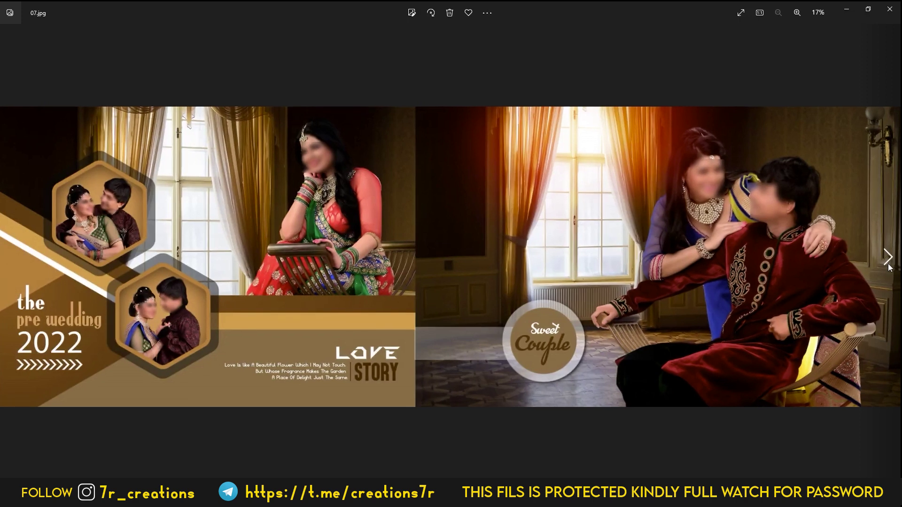
pyautogui.click(888, 267)
pyautogui.click(888, 268)
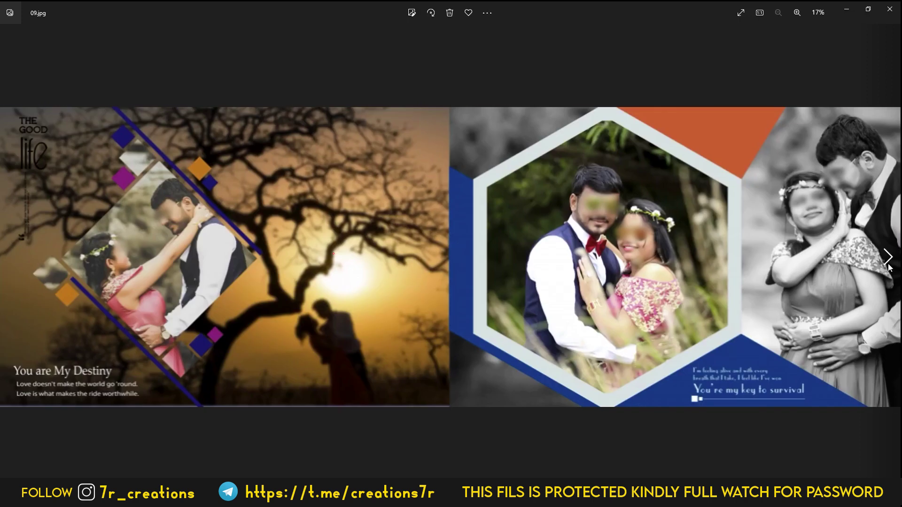
pyautogui.click(888, 267)
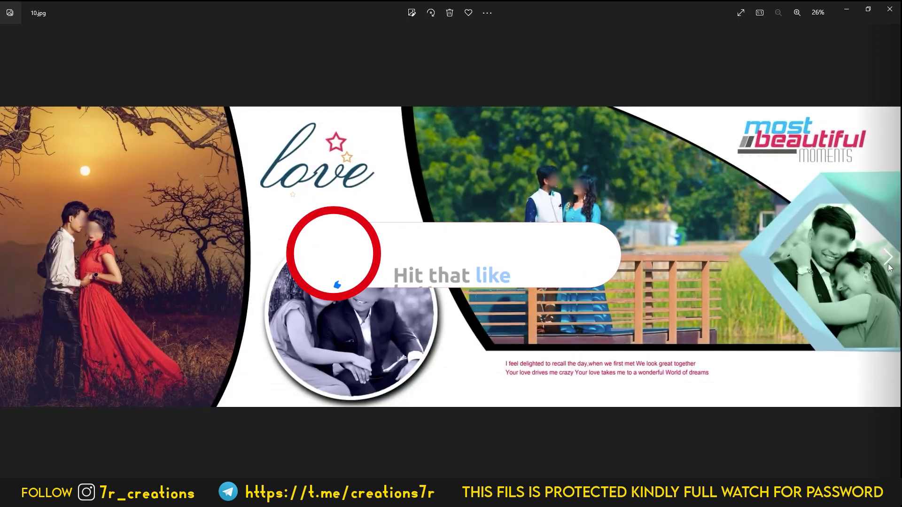
pyautogui.click(888, 267)
pyautogui.click(889, 267)
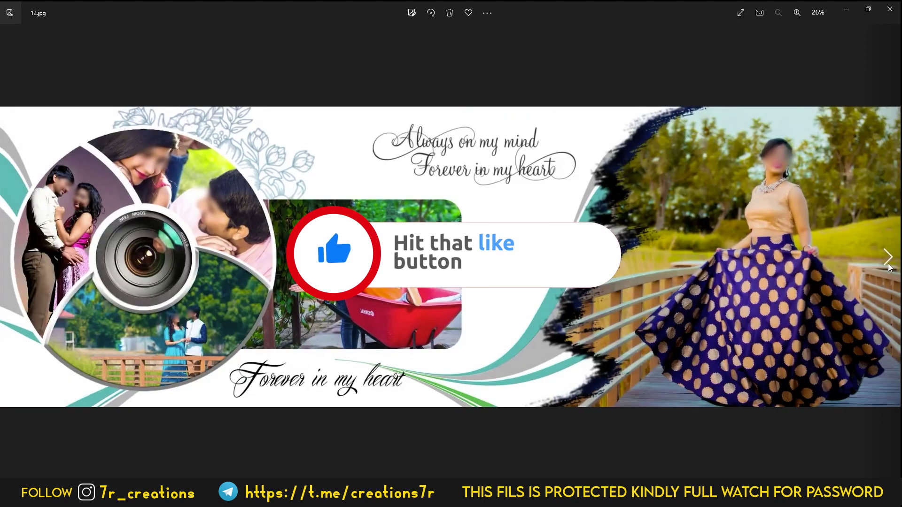
pyautogui.click(888, 267)
pyautogui.click(888, 267)
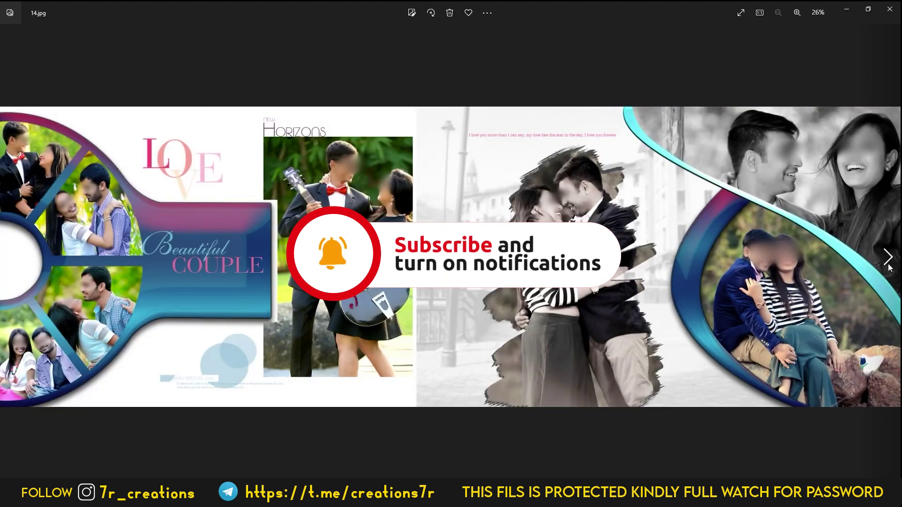
pyautogui.click(888, 268)
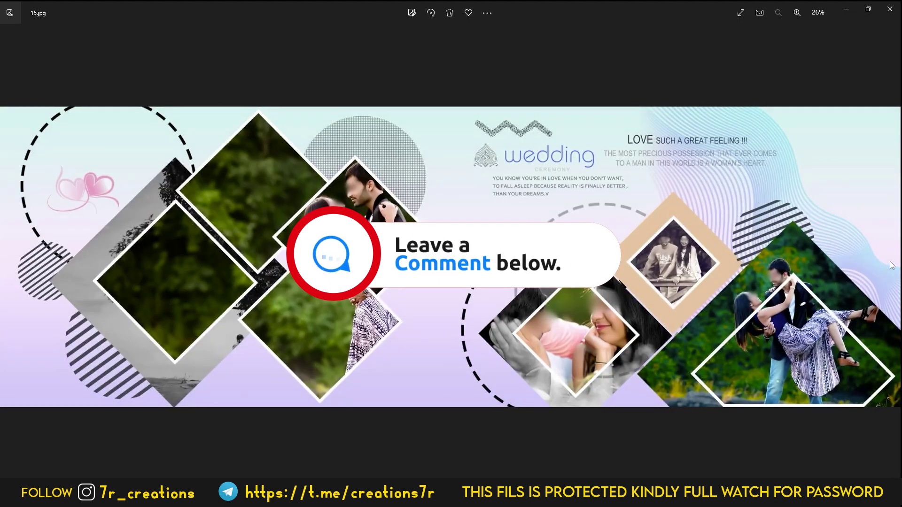
pyautogui.click(890, 9)
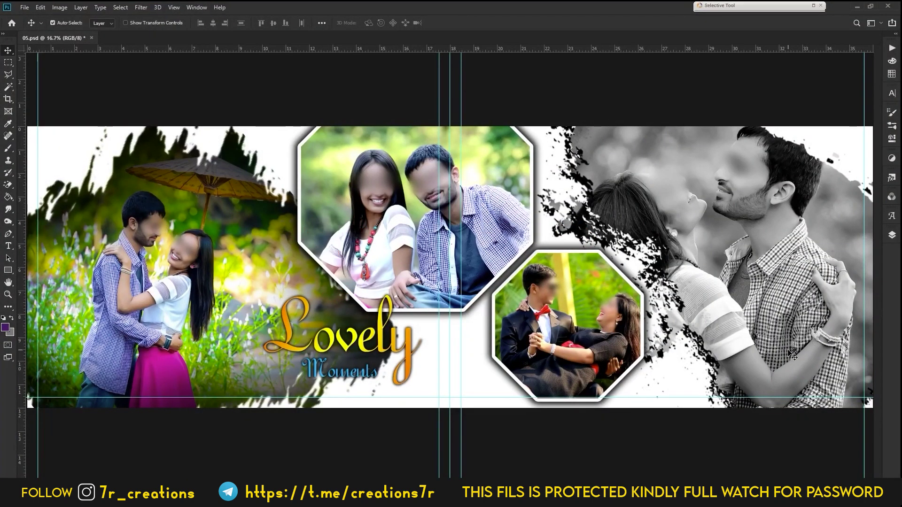
# Paste the new couple photo into 05.psd and move it to the spread's right side
pyautogui.click(789, 352)
pyautogui.click(345, 100)
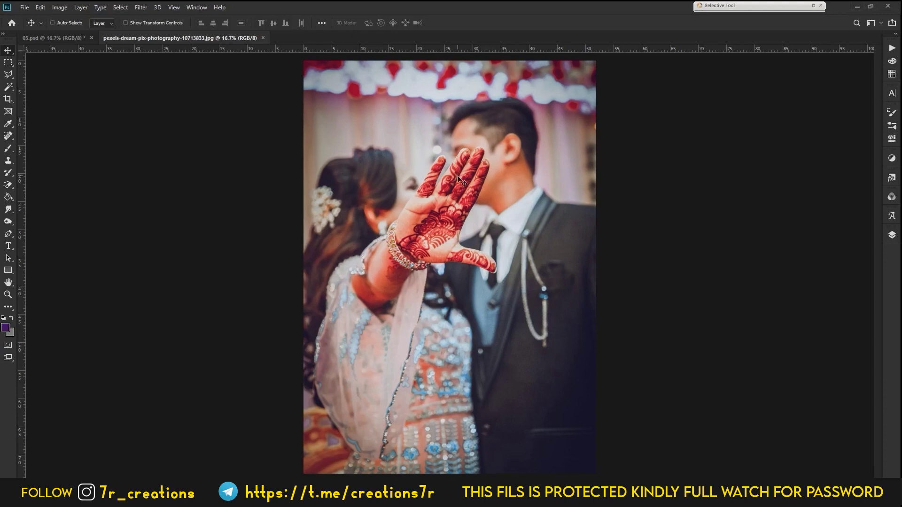
pyautogui.click(53, 22)
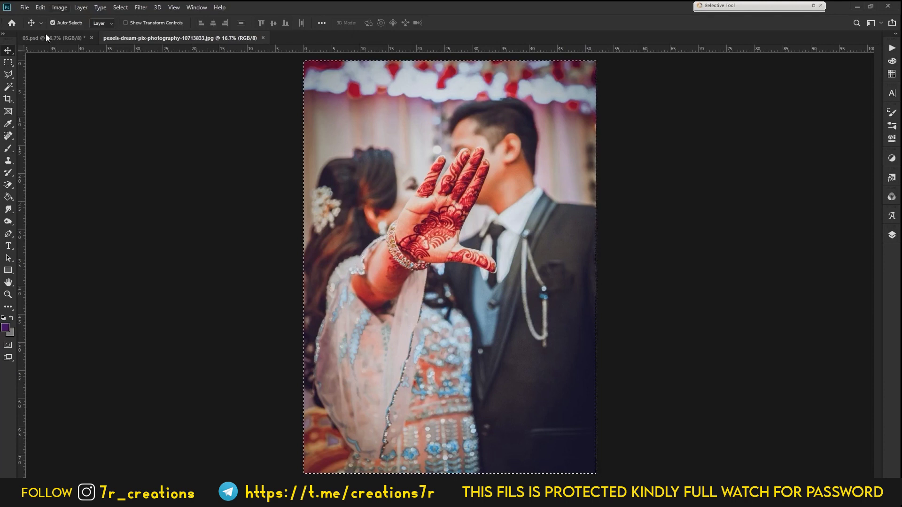
pyautogui.click(52, 38)
pyautogui.moveTo(754, 257); pyautogui.dragTo(750, 257)
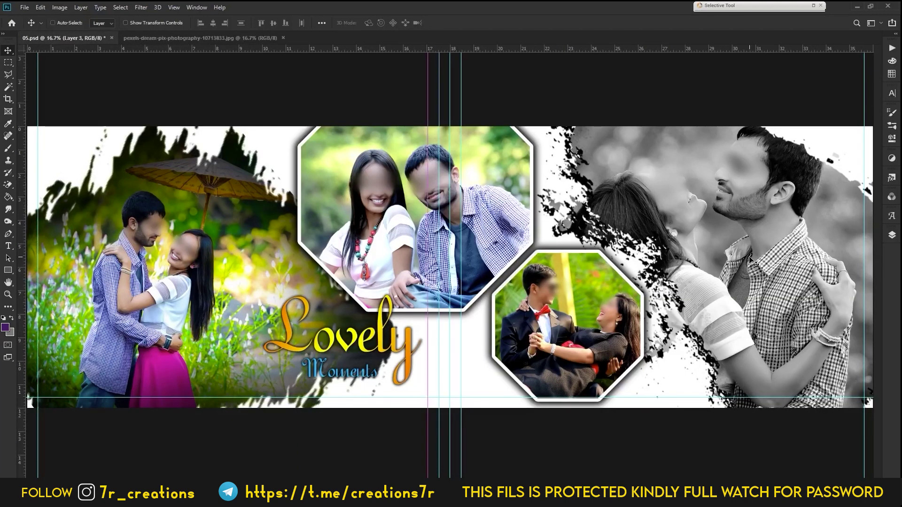
pyautogui.hotkey('ctrl', 'v')
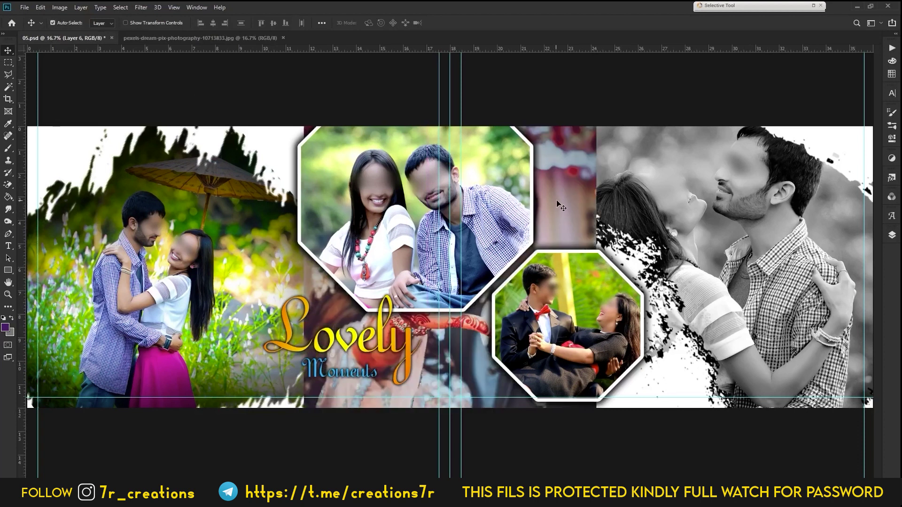
pyautogui.moveTo(557, 203); pyautogui.dragTo(806, 203)
# Clip the photo into the right splatter shape, delete the old photo, and blend it greyscale
pyautogui.click(893, 236)
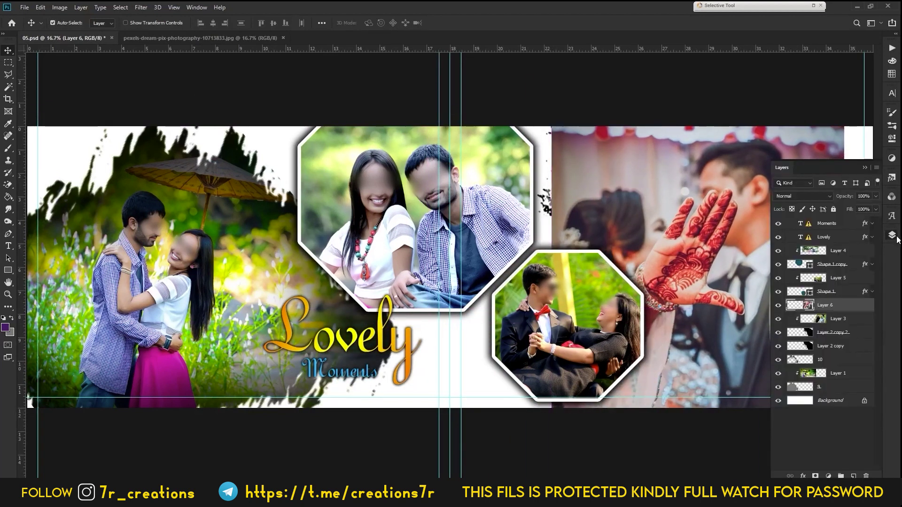
pyautogui.moveTo(868, 305); pyautogui.dragTo(843, 324)
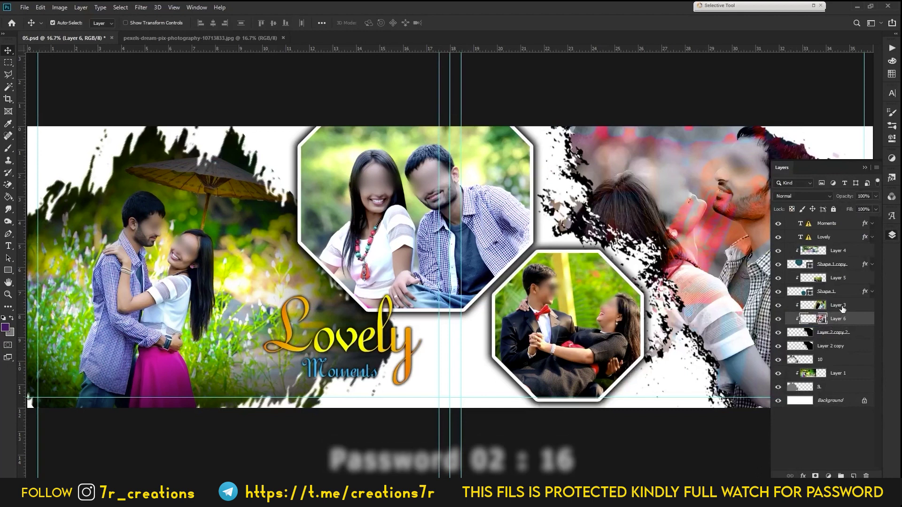
pyautogui.click(842, 307)
pyautogui.press('Delete')
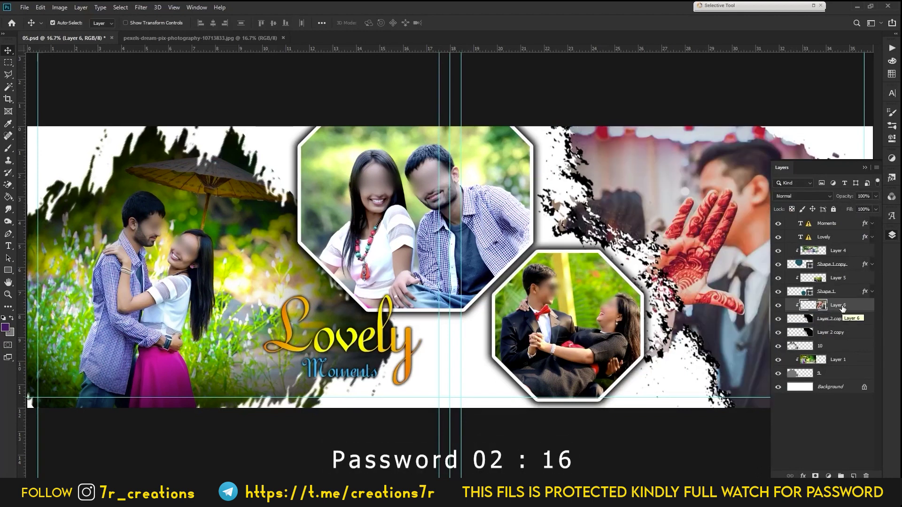
pyautogui.press('ctrl')
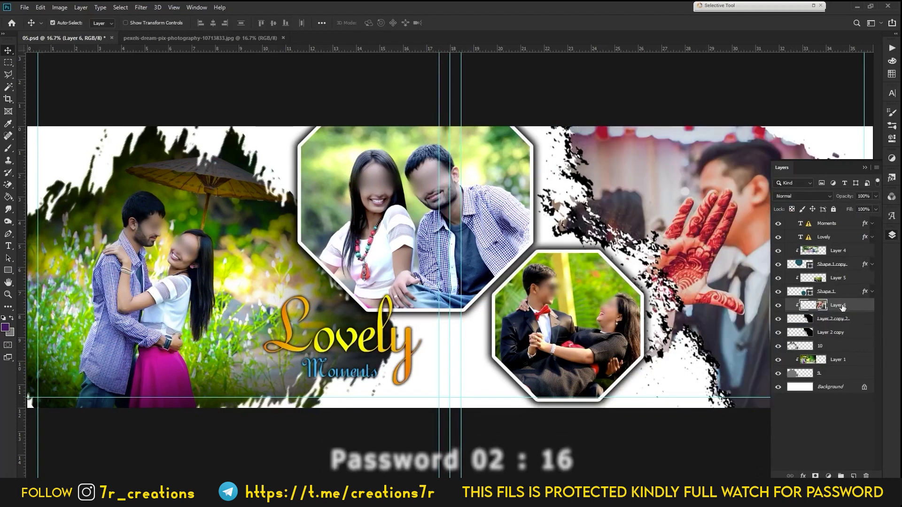
pyautogui.click(801, 198)
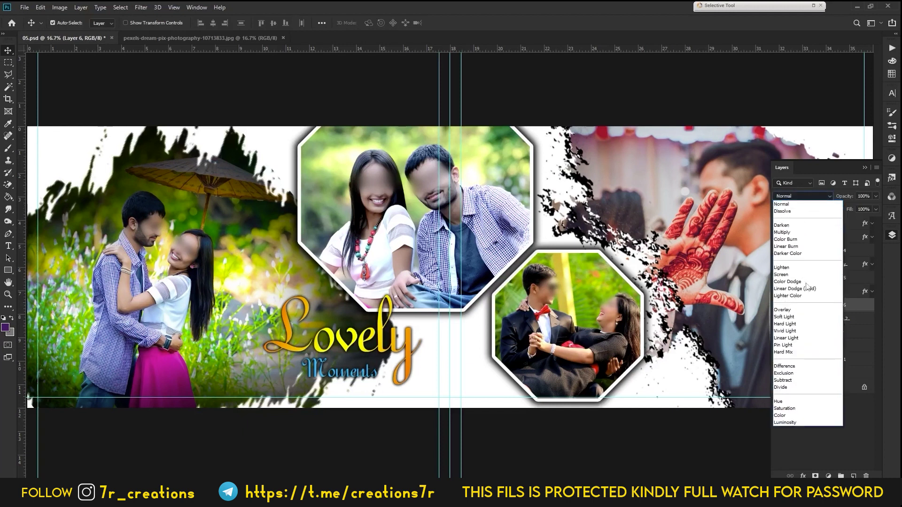
pyautogui.click(787, 422)
pyautogui.click(864, 168)
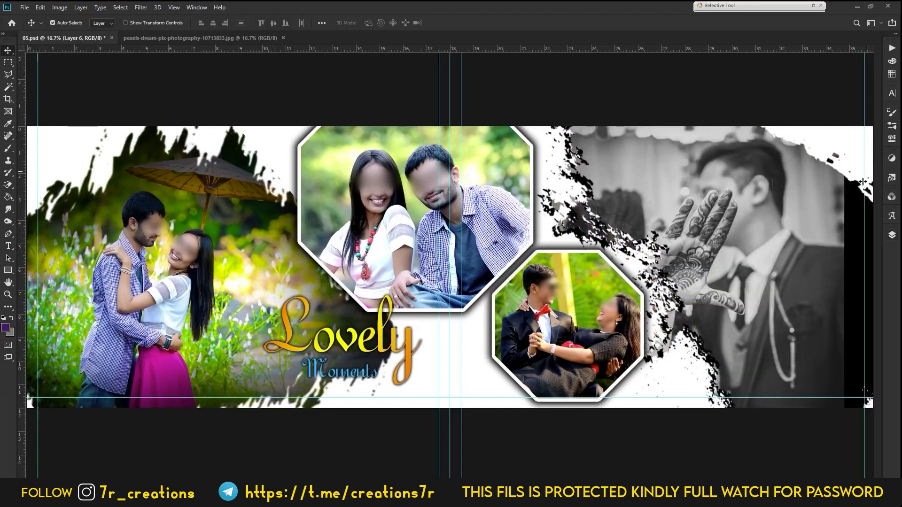
pyautogui.hotkey('ctrl', '-')
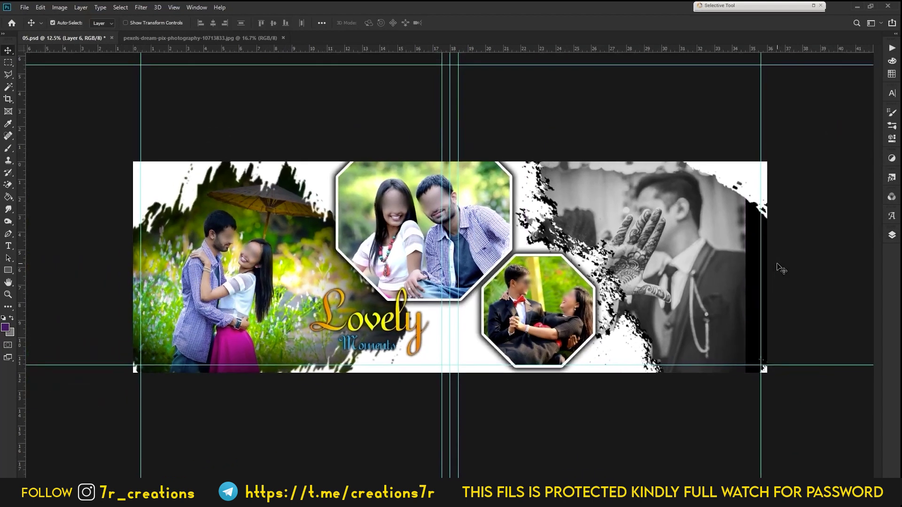
# Rotate the right greyscale photo to -28.12° and scale it to 102.03% to fill the splatter
pyautogui.hotkey('ctrl', 't')
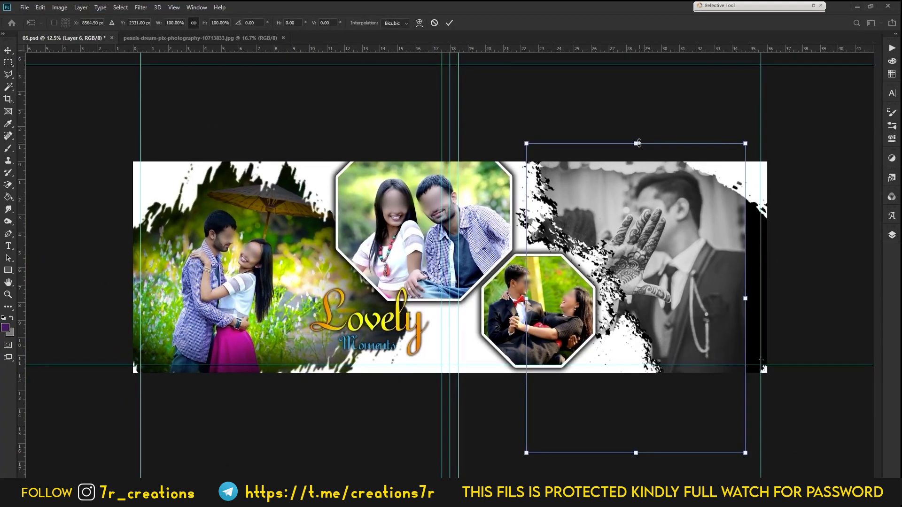
pyautogui.moveTo(642, 142)
pyautogui.mouseDown()
pyautogui.moveTo(753, 451)
pyautogui.moveTo(832, 352)
pyautogui.mouseUp()
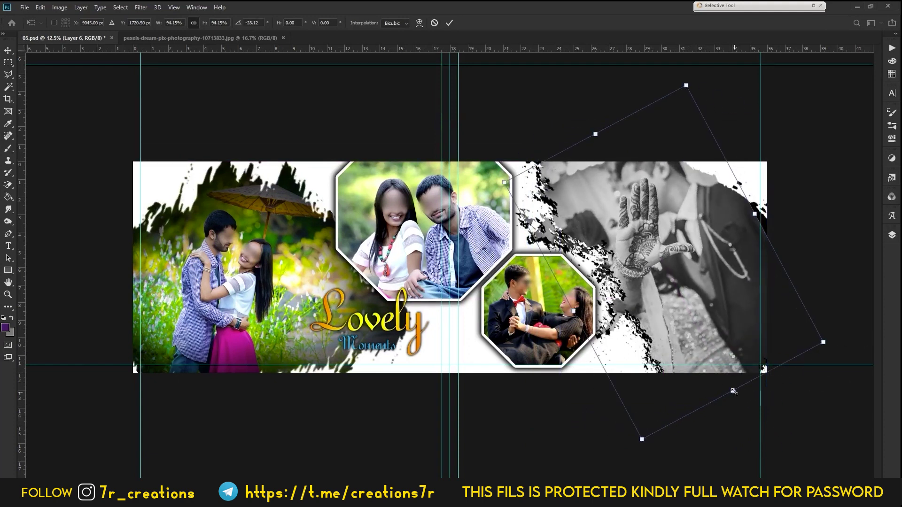
pyautogui.moveTo(734, 392); pyautogui.dragTo(747, 347)
pyautogui.moveTo(691, 287); pyautogui.dragTo(704, 326)
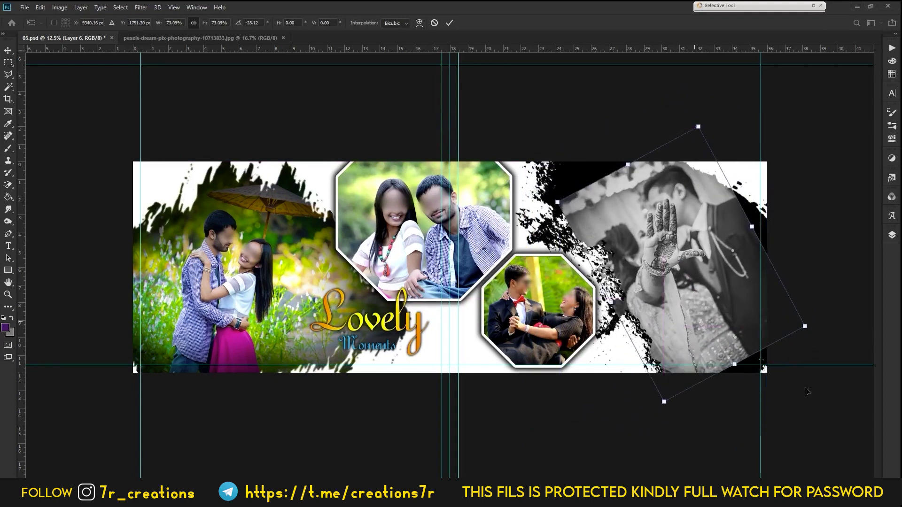
pyautogui.moveTo(736, 360); pyautogui.dragTo(767, 425)
pyautogui.moveTo(757, 330); pyautogui.dragTo(723, 292)
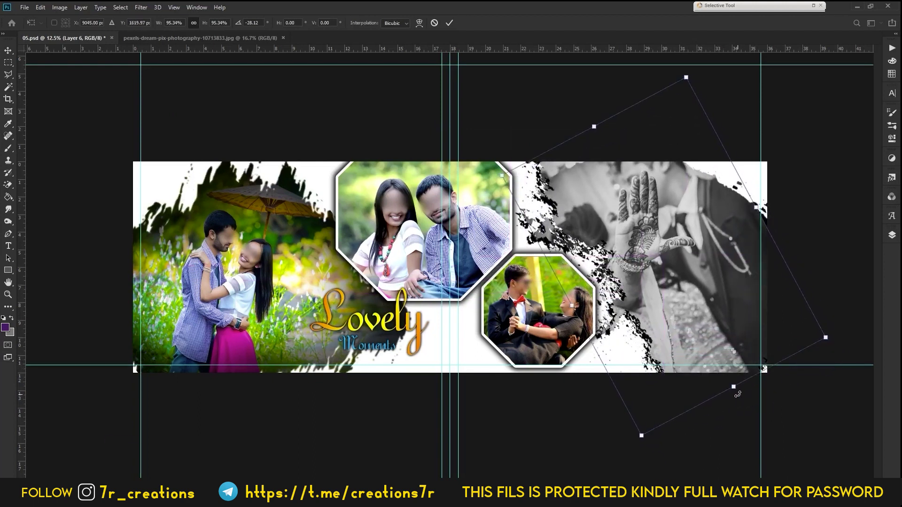
pyautogui.moveTo(734, 385); pyautogui.dragTo(742, 396)
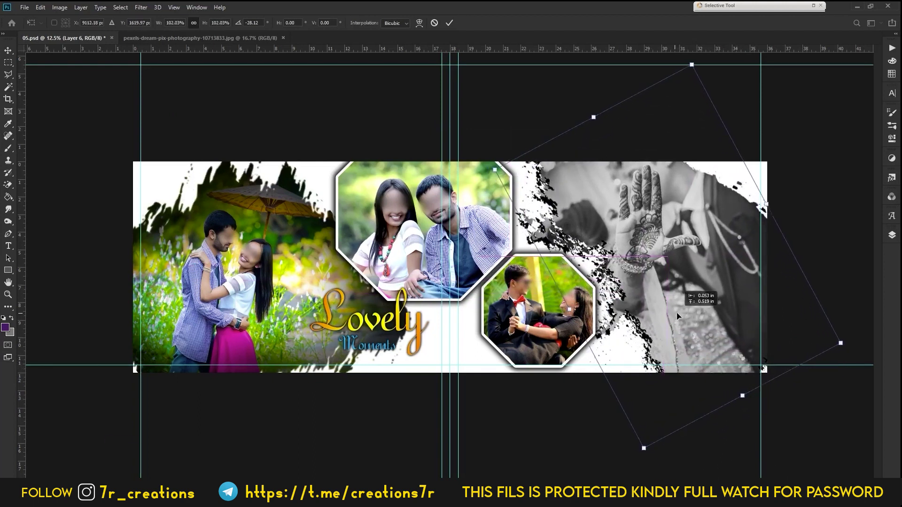
pyautogui.click(449, 23)
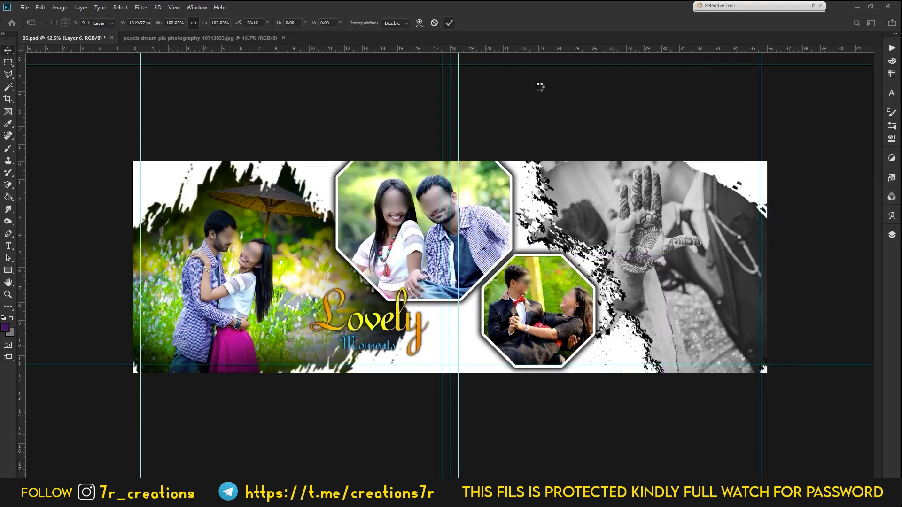
pyautogui.hotkey('ctrl', '0')
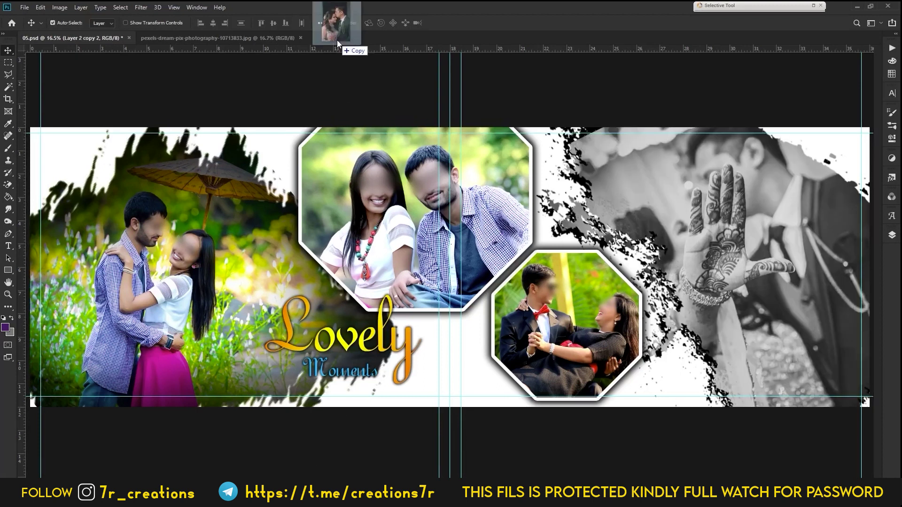
# Open pexels-dream-pix-photography-10713826.jpg as its own Photoshop document
pyautogui.moveTo(543, 91); pyautogui.dragTo(337, 41)
pyautogui.moveTo(511, 248)
pyautogui.mouseDown()
pyautogui.moveTo(84, 40)
pyautogui.moveTo(474, 235)
pyautogui.mouseUp()
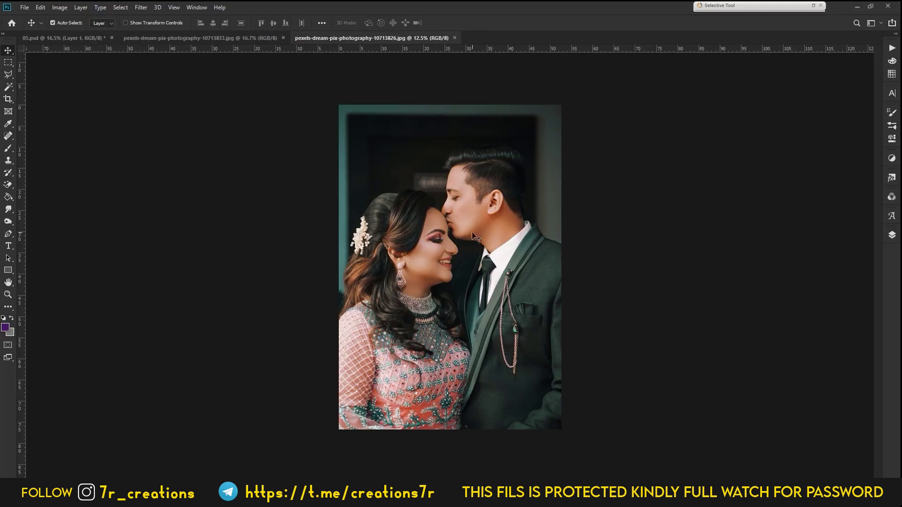
pyautogui.click(145, 7)
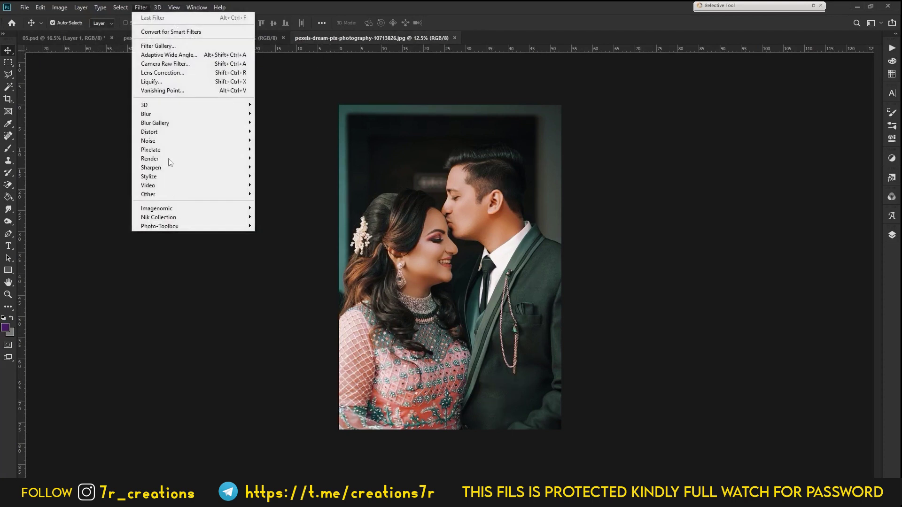
# Apply Imagenomic Portraiture with the Default preset to the forehead-kiss photo, then show Layers
pyautogui.moveTo(156, 208)
pyautogui.click(276, 208)
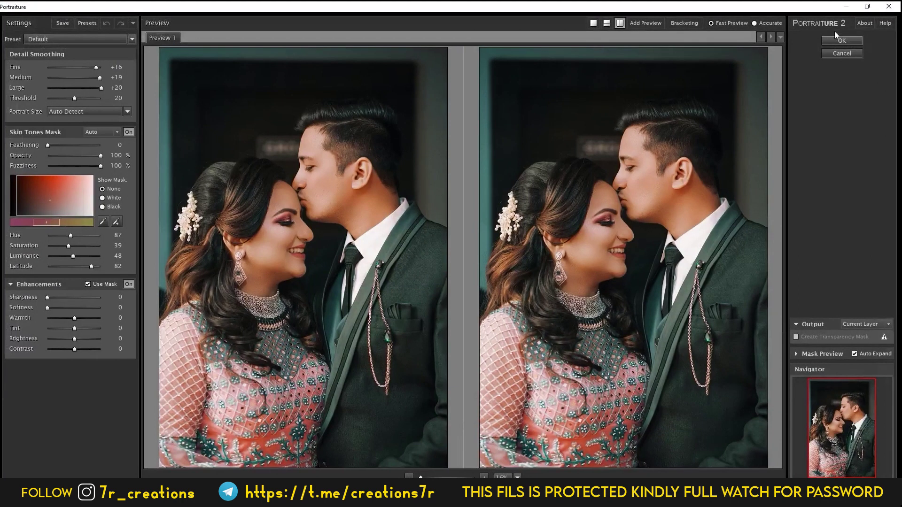
pyautogui.click(842, 41)
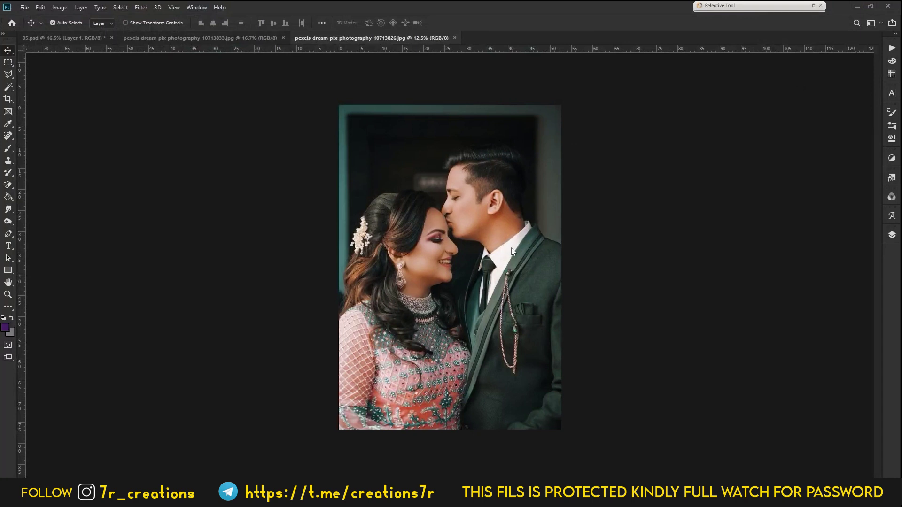
pyautogui.press('F7')
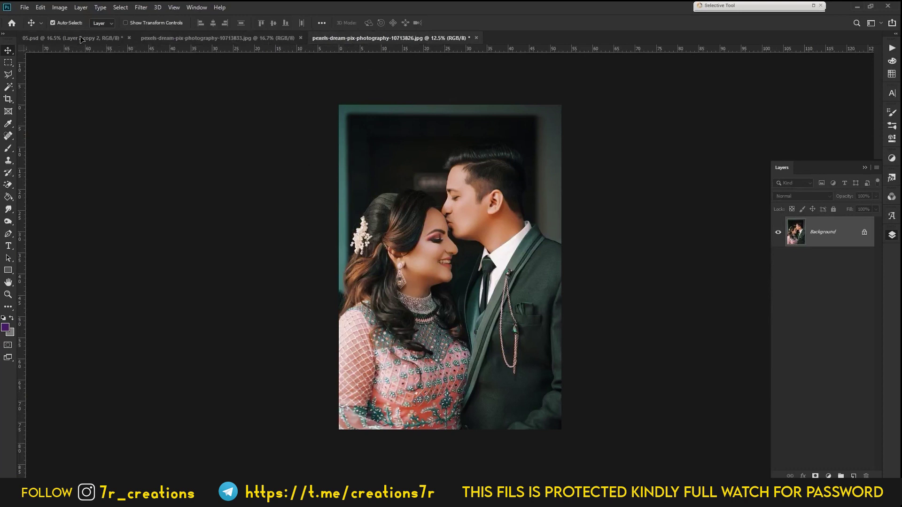
# In 05.psd, move the forehead-kiss Layer 7 below Layer 1 and clip it to the brush shape
pyautogui.click(81, 39)
pyautogui.click(694, 283)
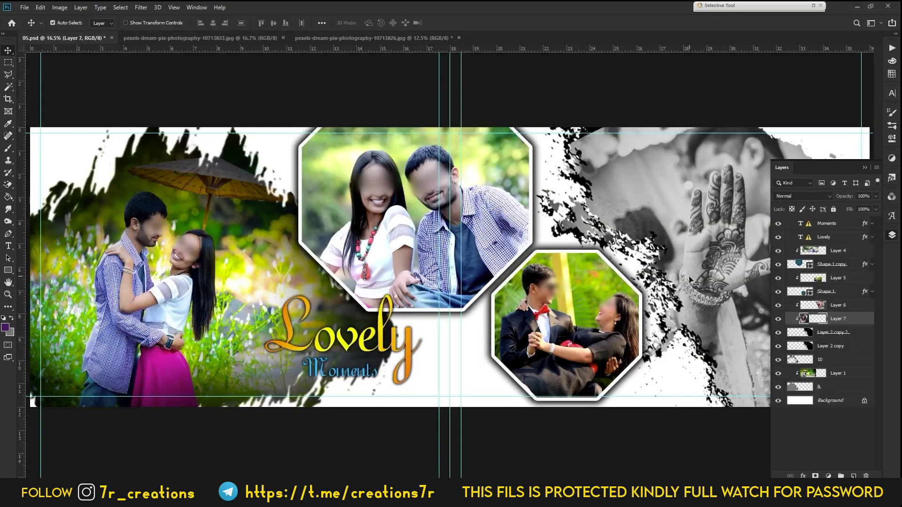
pyautogui.keyDown('alt'); pyautogui.click(847, 321); pyautogui.keyUp('alt')
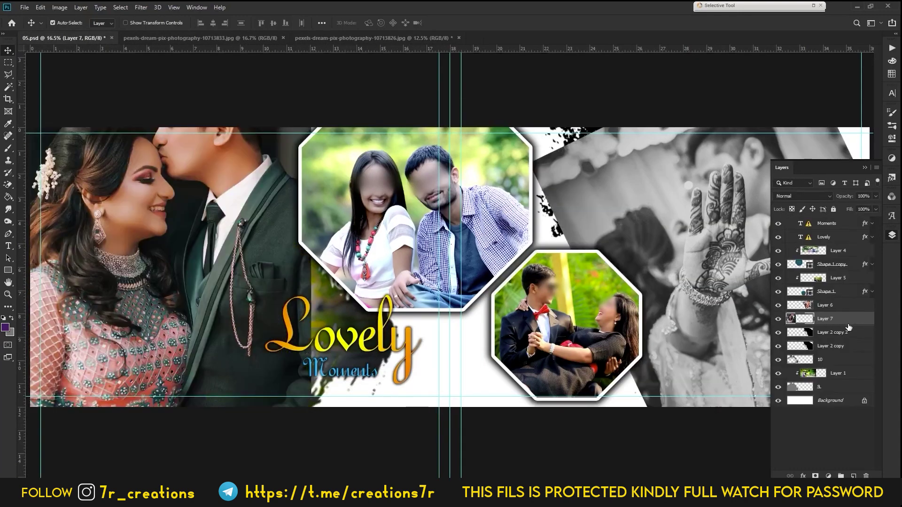
pyautogui.moveTo(847, 321); pyautogui.dragTo(849, 376)
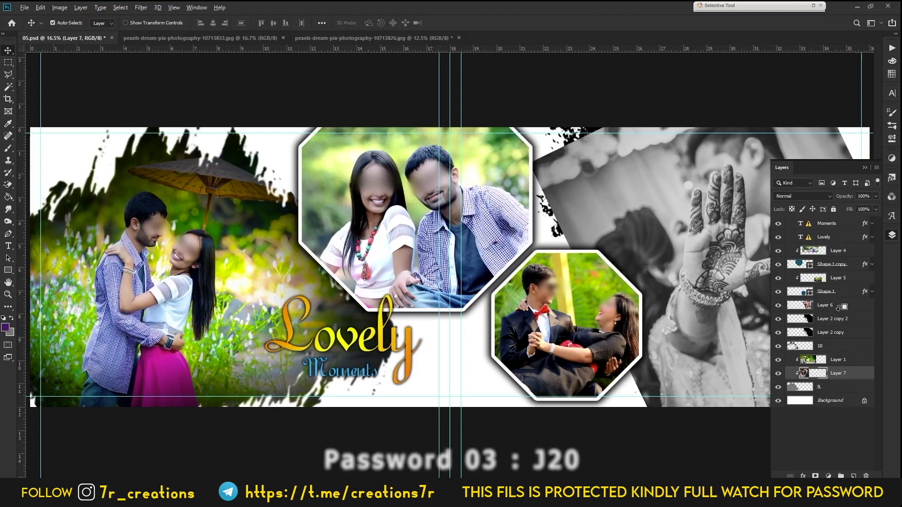
pyautogui.keyDown('alt'); pyautogui.click(839, 311); pyautogui.keyUp('alt')
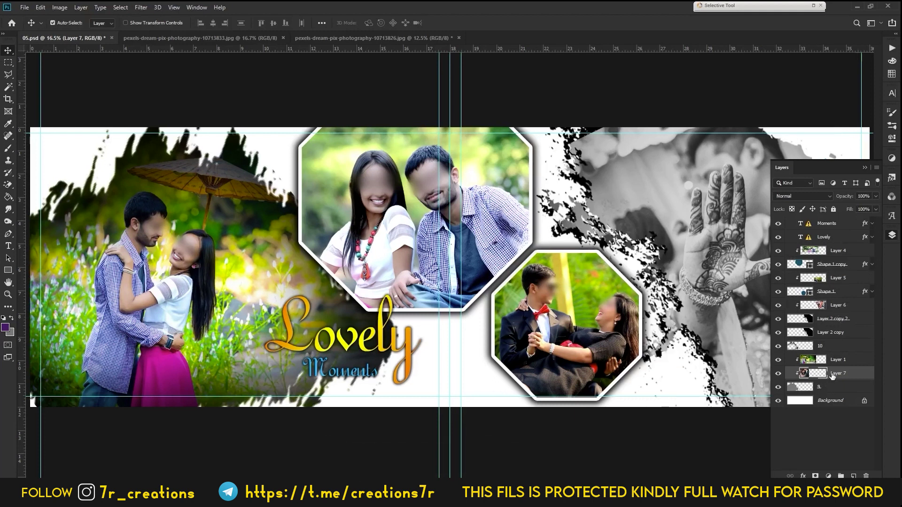
# Hide and delete the old umbrella-couple template layer, Layer 1
pyautogui.click(853, 361)
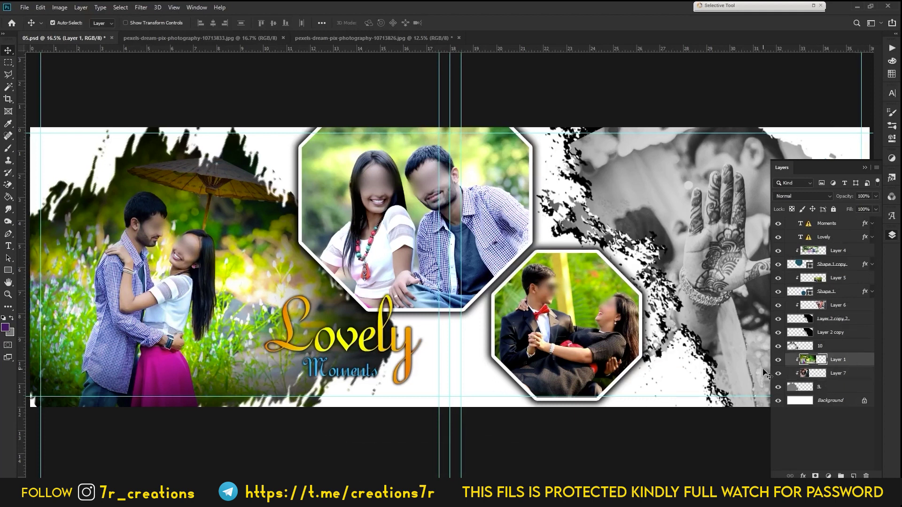
pyautogui.click(779, 360)
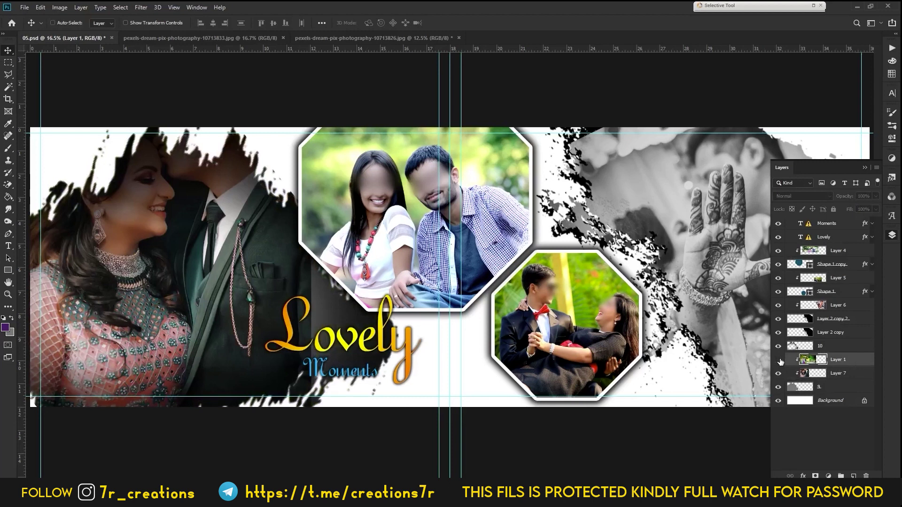
pyautogui.click(778, 359)
pyautogui.press('Delete')
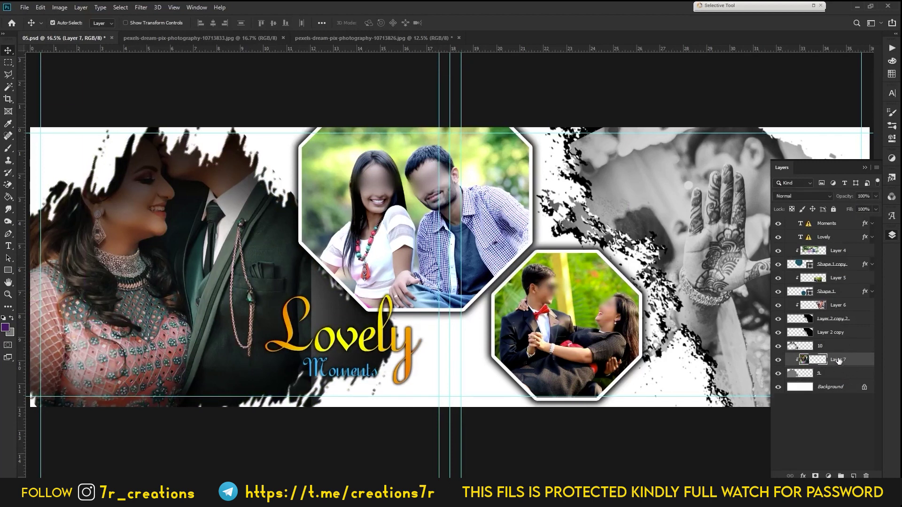
pyautogui.hotkey('ctrl', 't')
# Enlarge and position the forehead-kiss photo within the left brush splash
pyautogui.moveTo(106, 236); pyautogui.dragTo(136, 353)
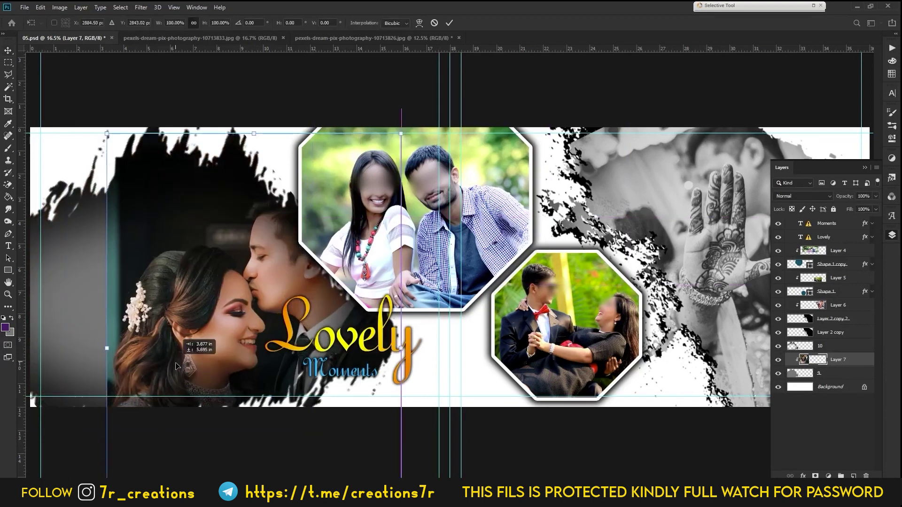
pyautogui.moveTo(64, 341); pyautogui.dragTo(3, 344)
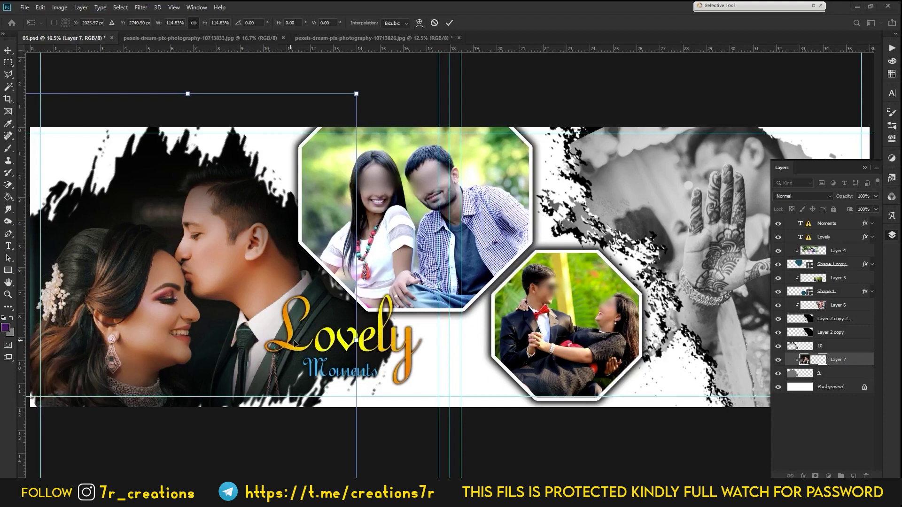
pyautogui.moveTo(294, 343); pyautogui.dragTo(297, 344)
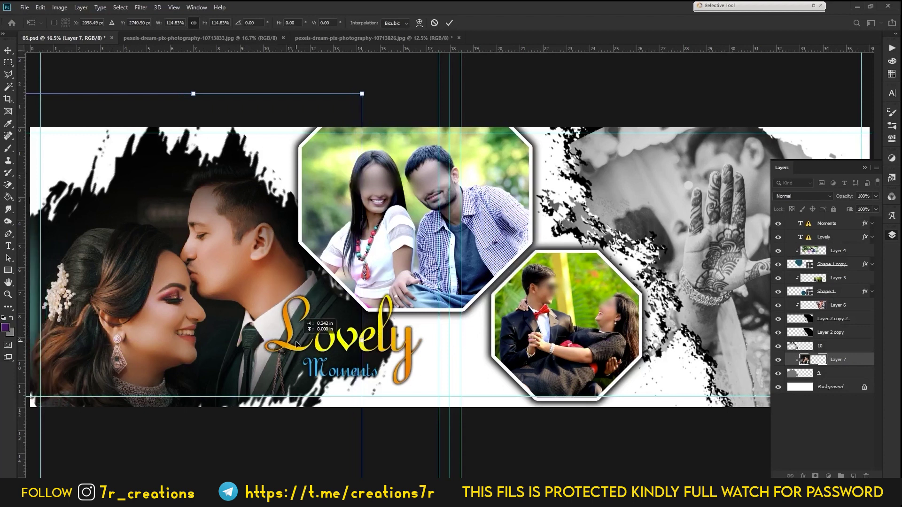
pyautogui.click(448, 23)
pyautogui.moveTo(193, 314); pyautogui.dragTo(193, 288)
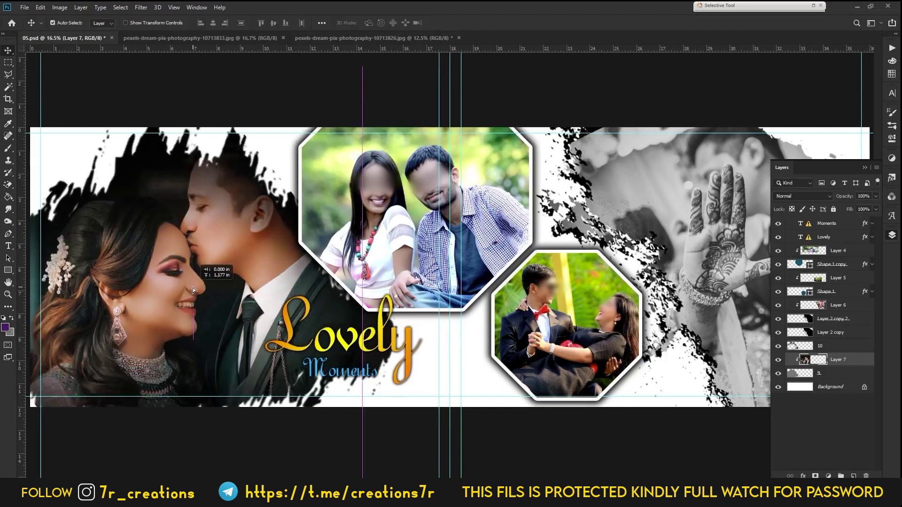
pyautogui.moveTo(192, 287); pyautogui.dragTo(193, 294)
# Resize the left photo again to about 77% and shift it right into place
pyautogui.hotkey('ctrl', 't')
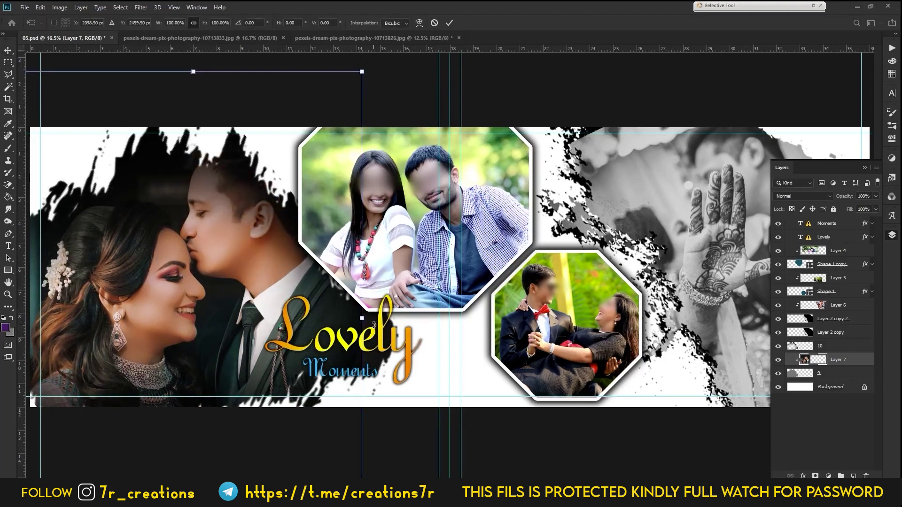
pyautogui.moveTo(374, 324); pyautogui.dragTo(298, 324)
pyautogui.moveTo(182, 331); pyautogui.dragTo(231, 311)
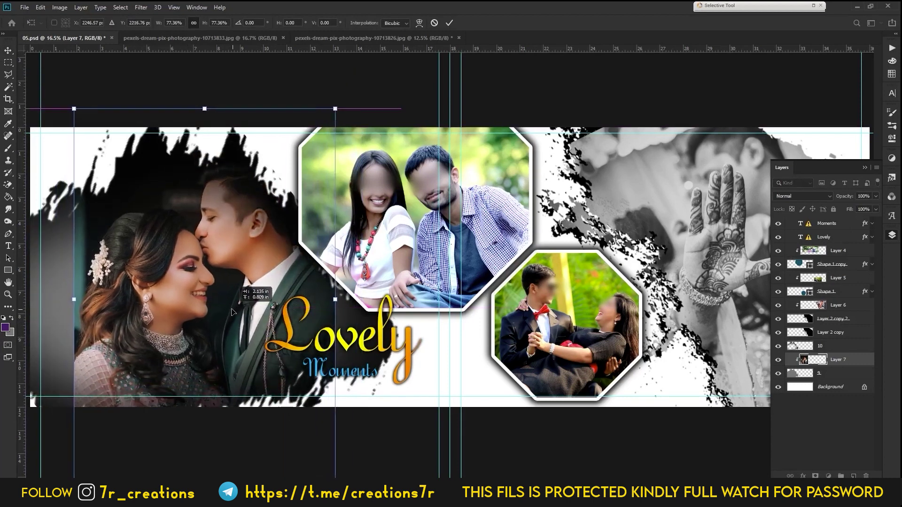
pyautogui.hotkey('ctrl', 'z')
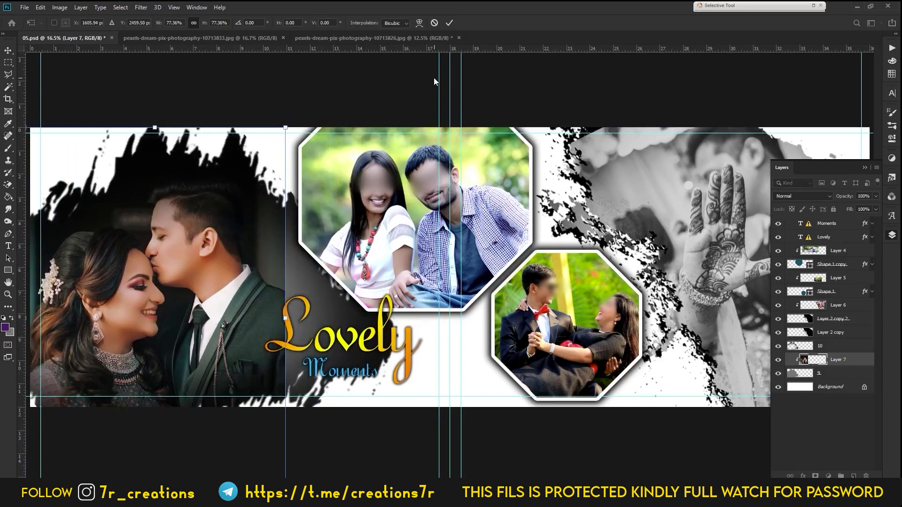
pyautogui.click(449, 26)
pyautogui.moveTo(188, 299)
pyautogui.mouseDown()
pyautogui.moveTo(228, 273)
pyautogui.moveTo(227, 300)
pyautogui.mouseUp()
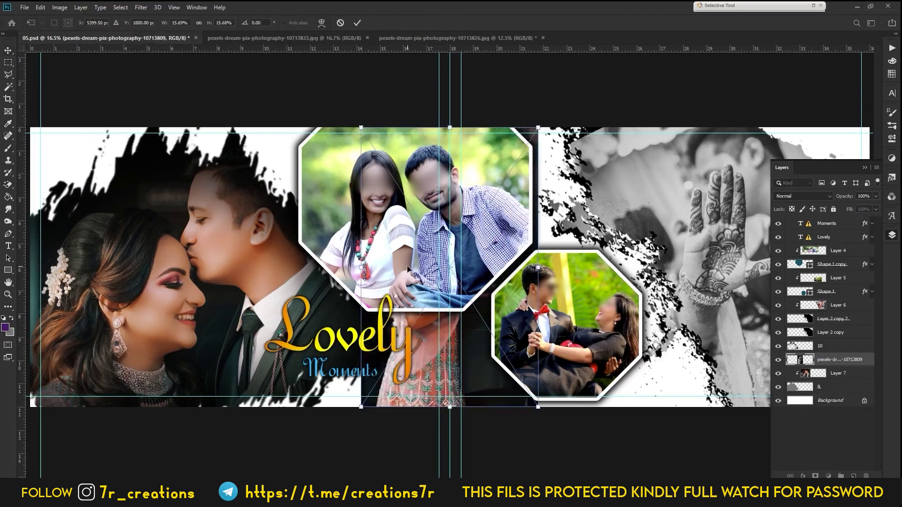
# Place the 10713809 couple photo, clip it into the top octagon, and delete the old template photo
pyautogui.click(357, 23)
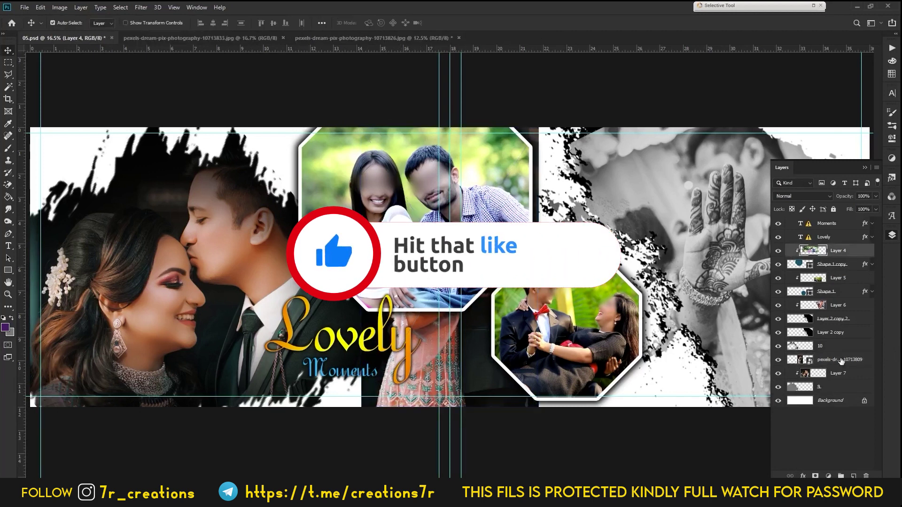
pyautogui.moveTo(838, 360); pyautogui.dragTo(840, 260)
pyautogui.click(841, 252)
pyautogui.press('Delete')
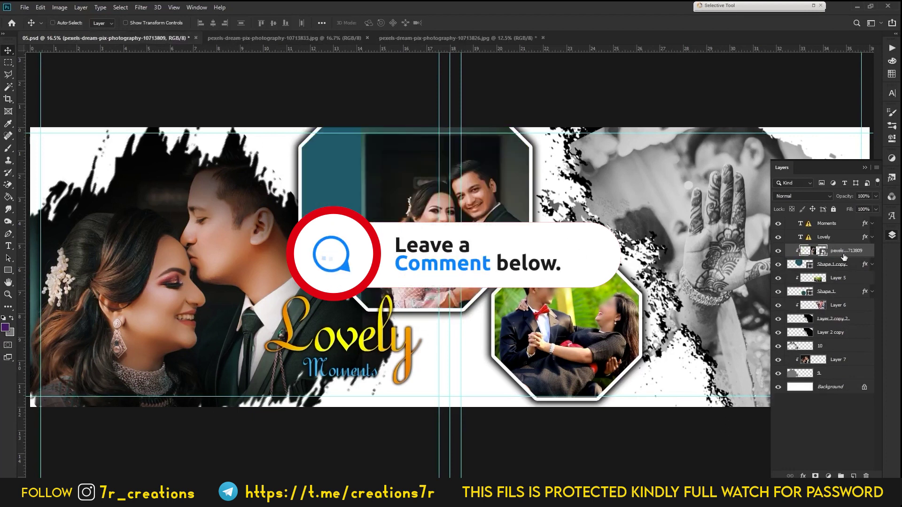
# Scale the 10713809 couple photo to about 22% and position it to fill the top octagon
pyautogui.hotkey('ctrl', 't')
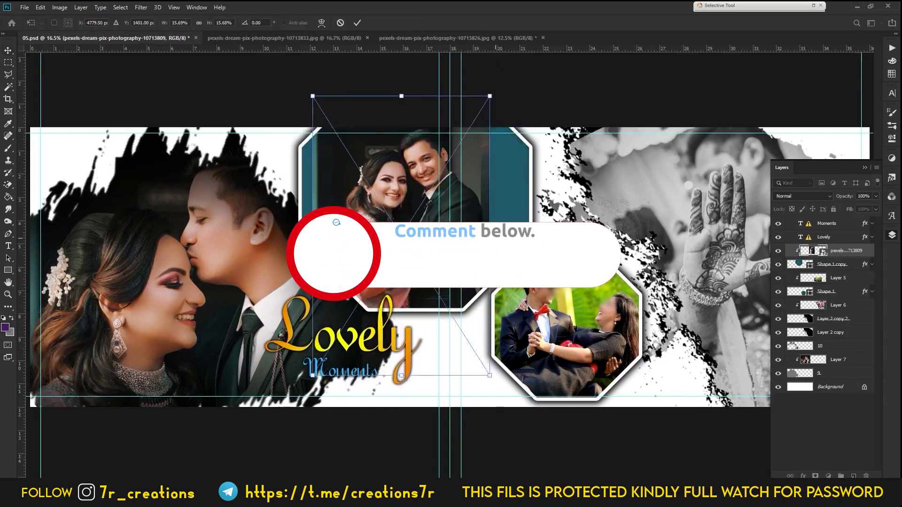
pyautogui.moveTo(439, 243); pyautogui.dragTo(451, 252)
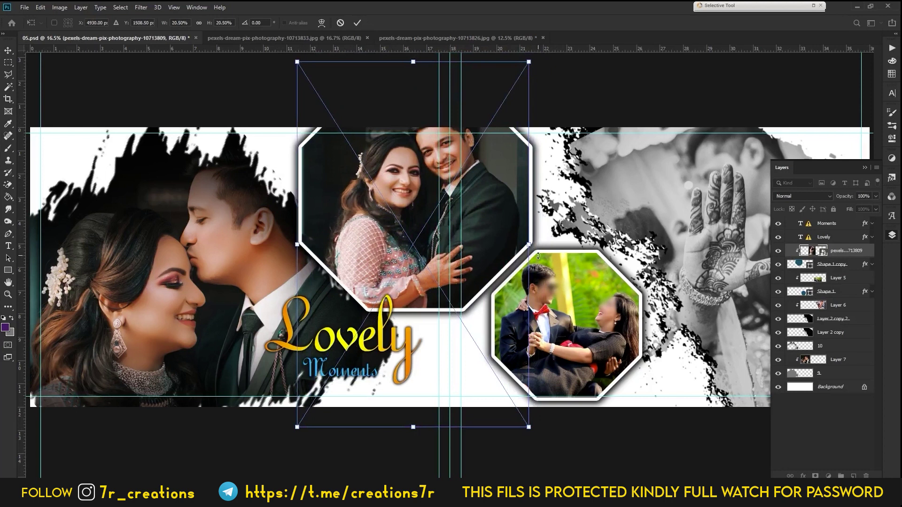
pyautogui.moveTo(531, 245); pyautogui.dragTo(541, 248)
pyautogui.moveTo(466, 265); pyautogui.dragTo(473, 297)
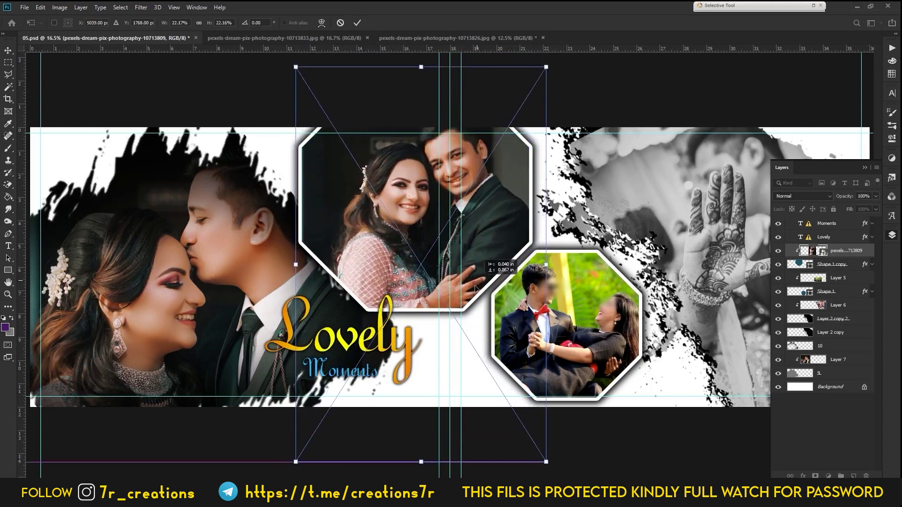
pyautogui.click(360, 22)
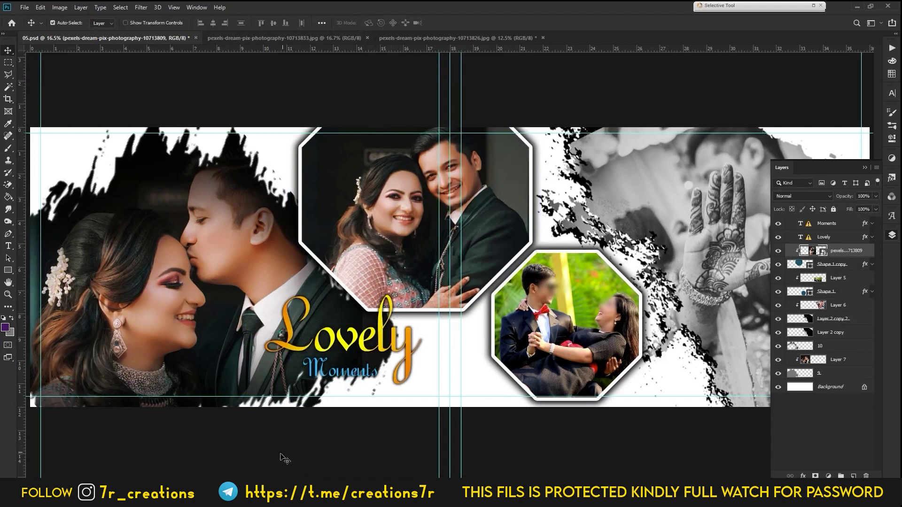
pyautogui.hotkey('ctrl', 't')
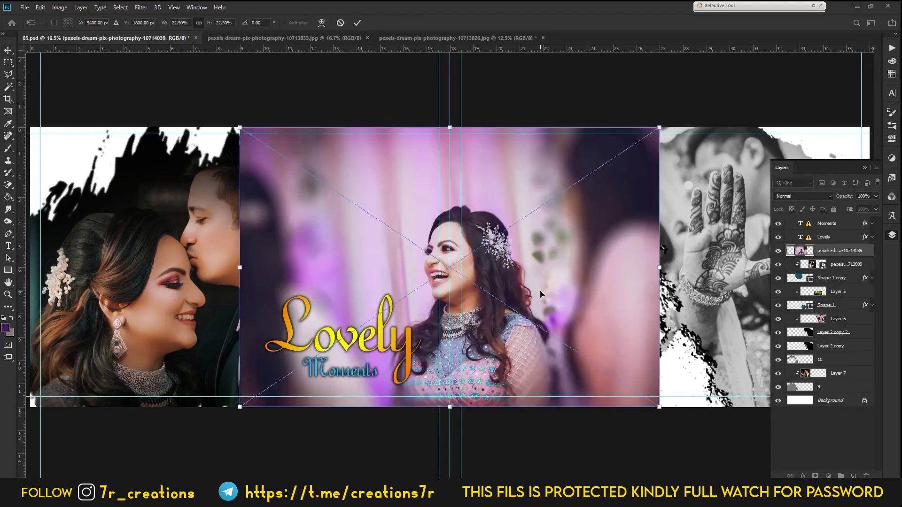
# Place the laughing-bride photo, clip it into Layer 7's left splash, and hide Layer 7
pyautogui.moveTo(540, 294); pyautogui.dragTo(288, 294)
pyautogui.click(357, 25)
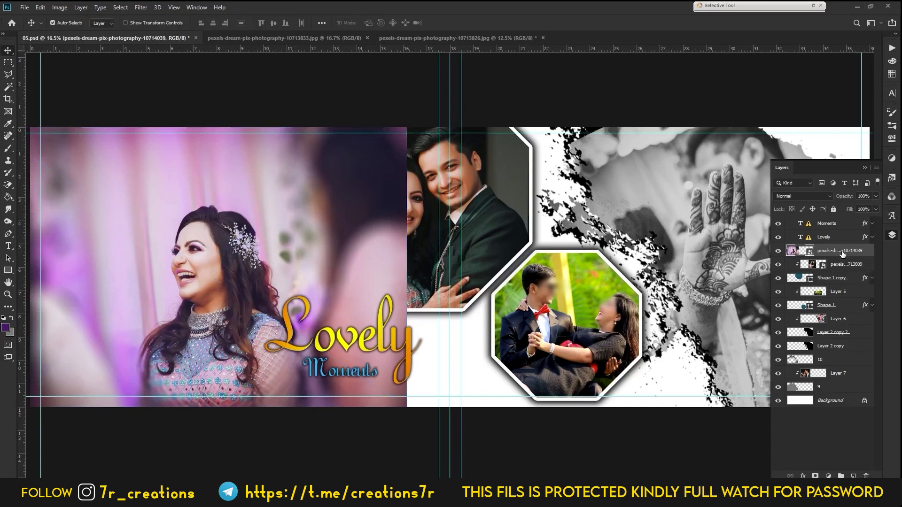
pyautogui.moveTo(842, 254); pyautogui.dragTo(850, 380)
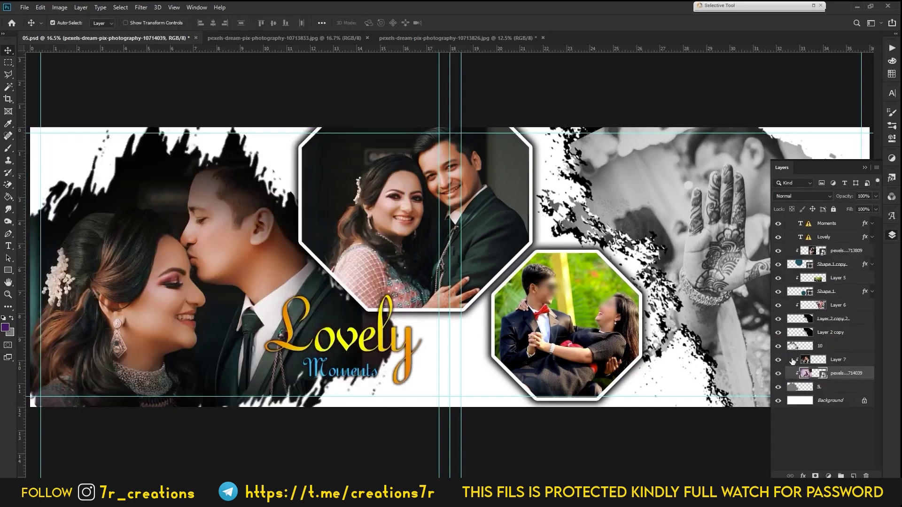
pyautogui.click(778, 359)
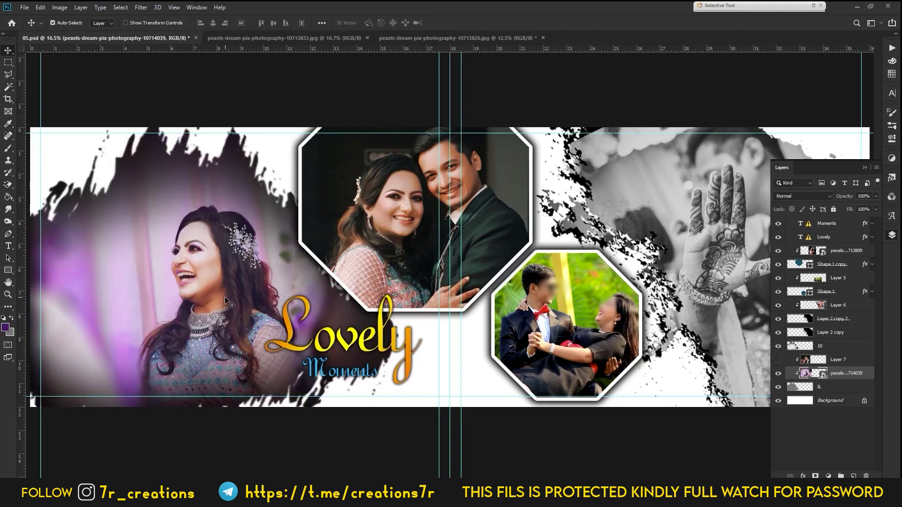
# Enlarge and shift the laughing-bride photo within the splash, then drag in the 10713826 photo
pyautogui.moveTo(281, 266); pyautogui.dragTo(221, 301)
pyautogui.hotkey('ctrl', 't')
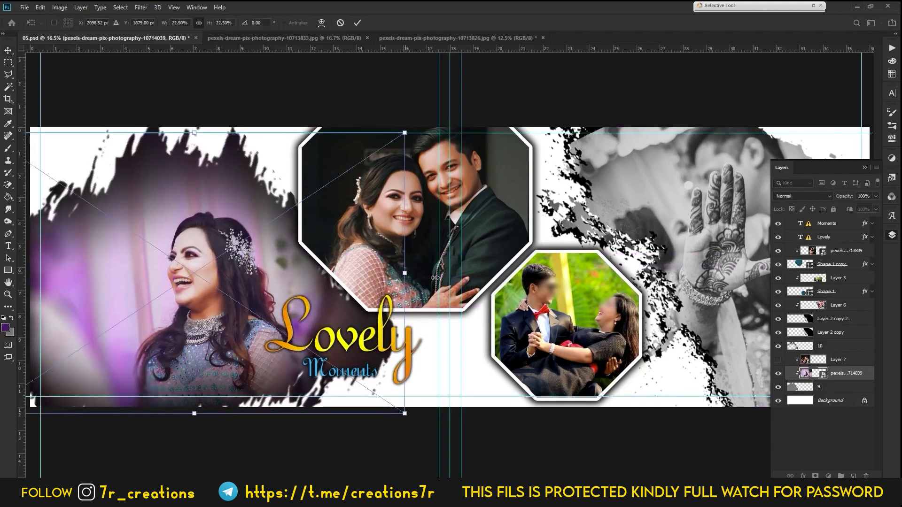
pyautogui.moveTo(411, 271); pyautogui.dragTo(448, 271)
pyautogui.moveTo(295, 277); pyautogui.dragTo(276, 271)
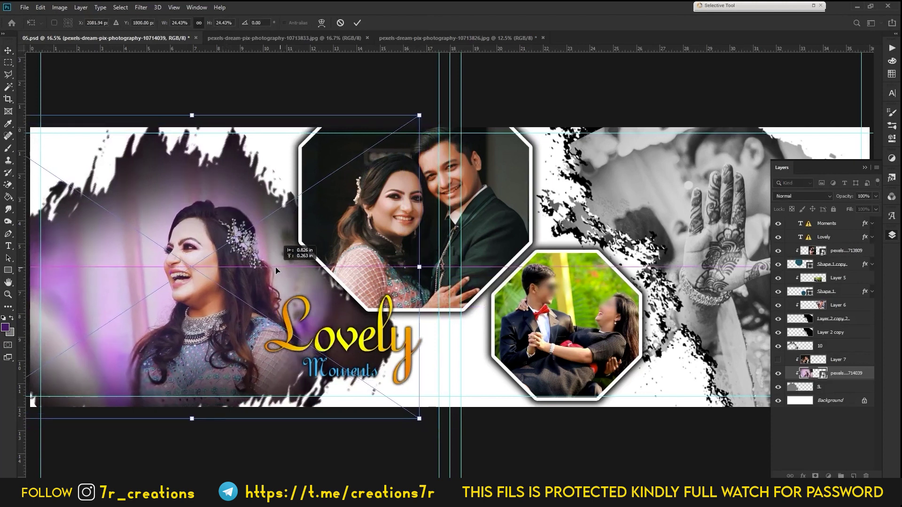
pyautogui.click(360, 23)
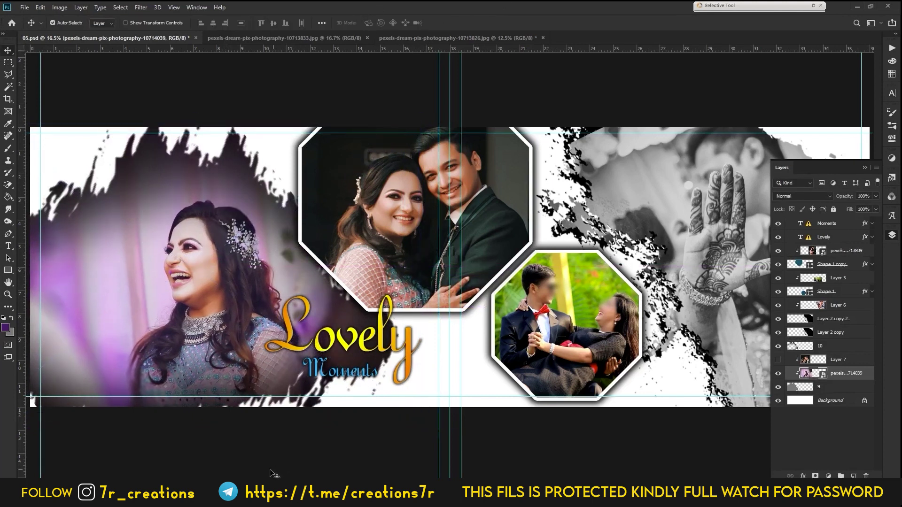
pyautogui.moveTo(281, 473); pyautogui.dragTo(526, 398)
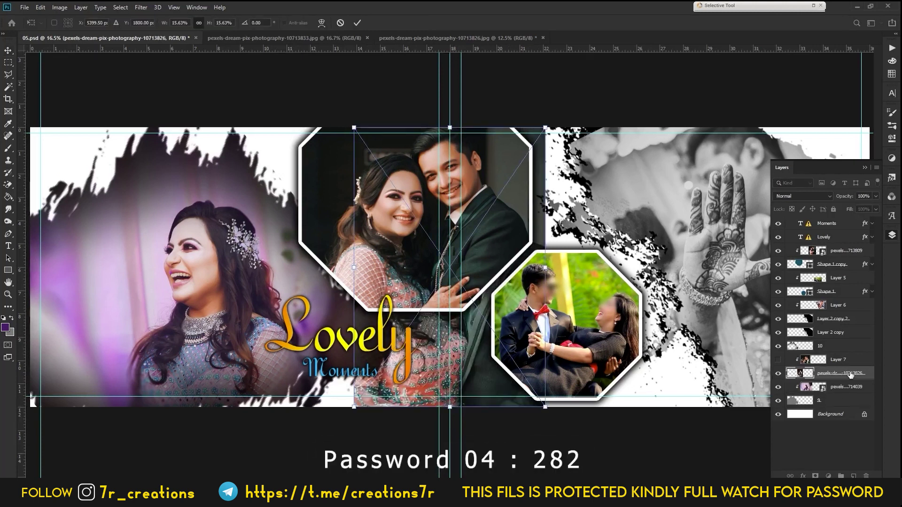
# Delete hidden Layer 7, clip the 10713826 photo into the lower octagon, and hide Layer 5
pyautogui.press('Return')
pyautogui.click(851, 361)
pyautogui.press('Delete')
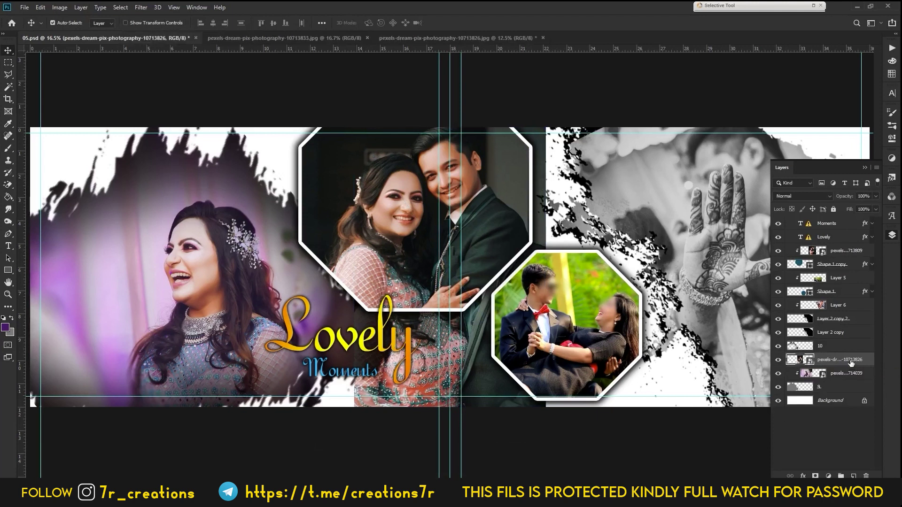
pyautogui.moveTo(851, 360); pyautogui.dragTo(849, 292)
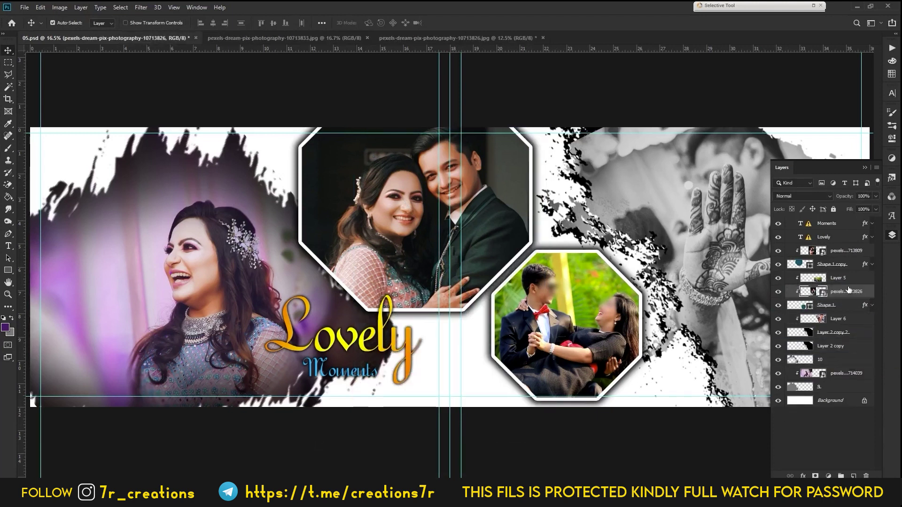
pyautogui.click(836, 280)
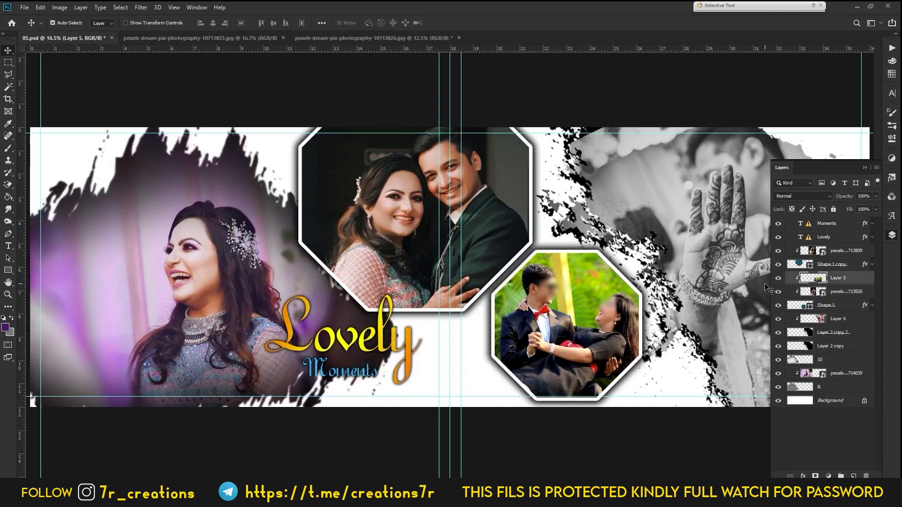
pyautogui.click(779, 278)
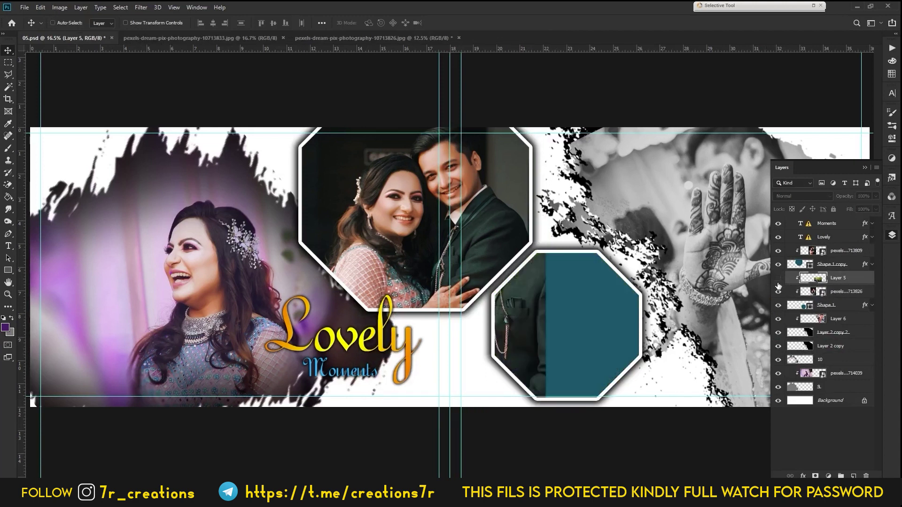
# Scale the forehead-kiss photo to fit the lower octagon and delete the old Layer 5 template
pyautogui.click(530, 324)
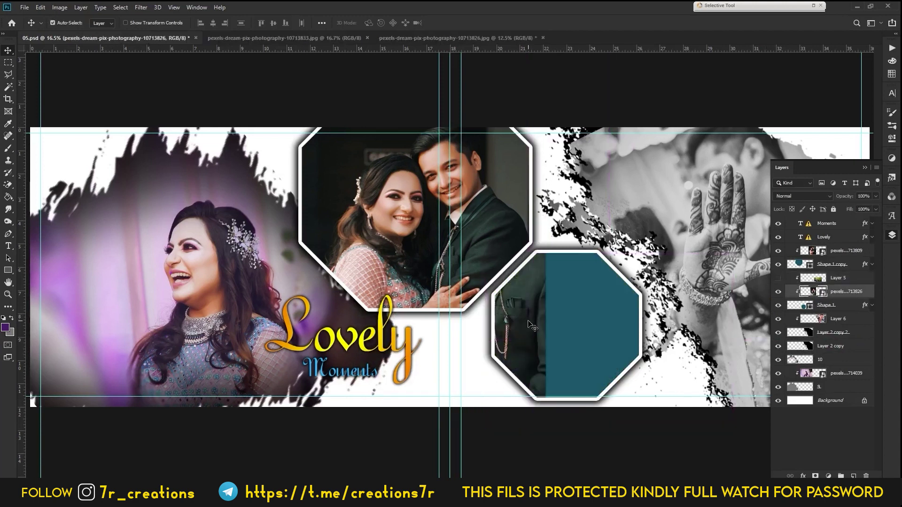
pyautogui.hotkey('ctrl', 't')
pyautogui.moveTo(667, 454); pyautogui.dragTo(620, 412)
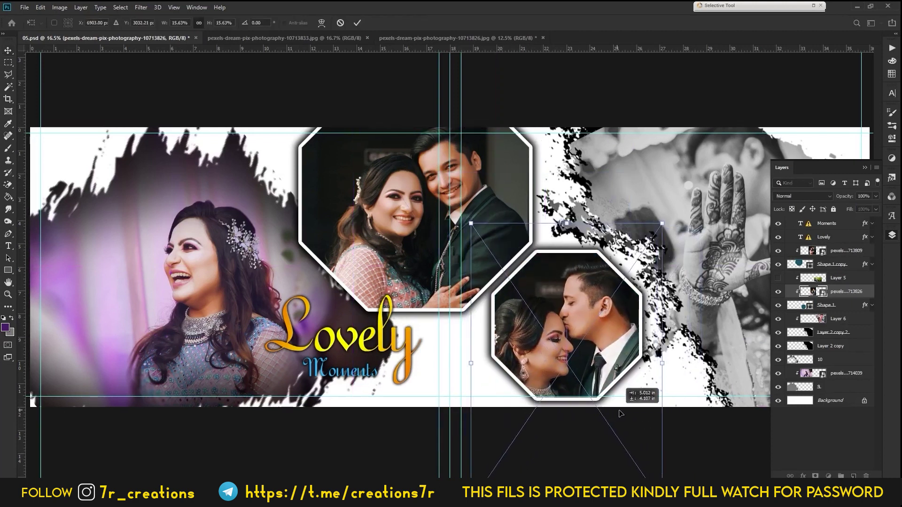
pyautogui.click(357, 23)
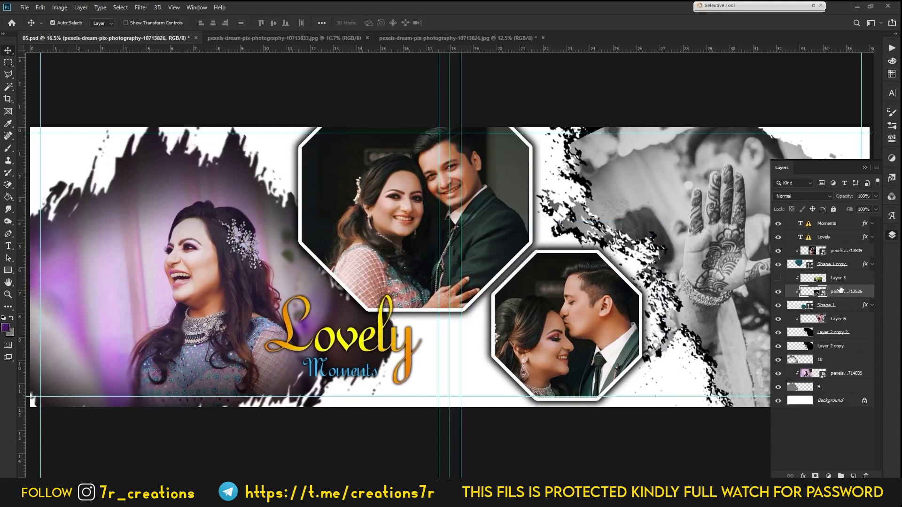
pyautogui.click(839, 285)
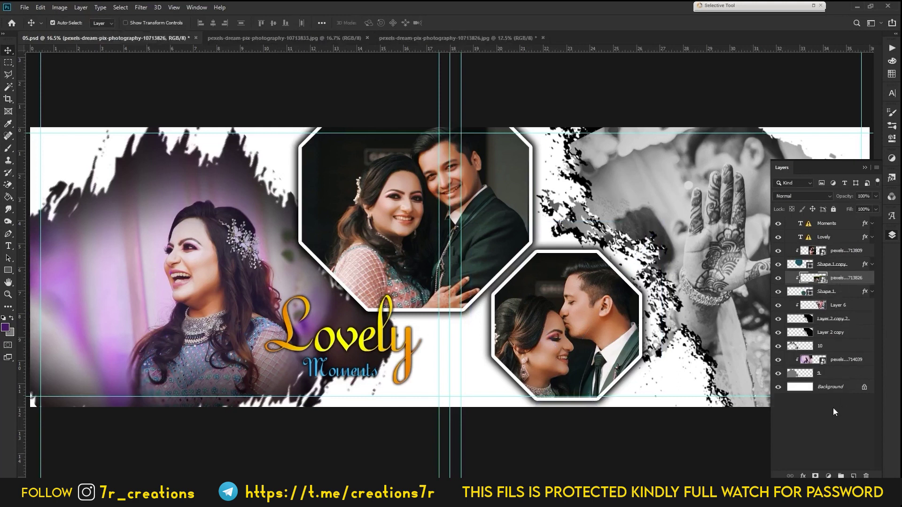
pyautogui.press('Delete')
pyautogui.click(865, 168)
pyautogui.click(742, 322)
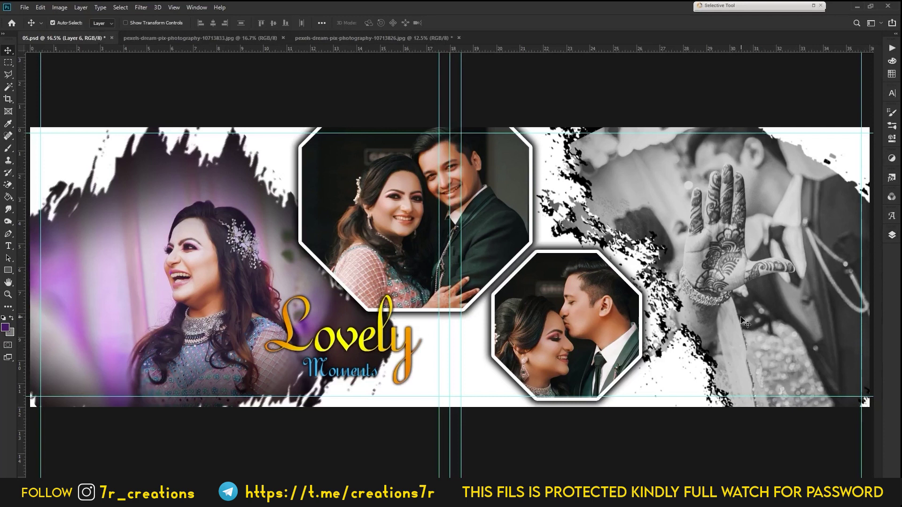